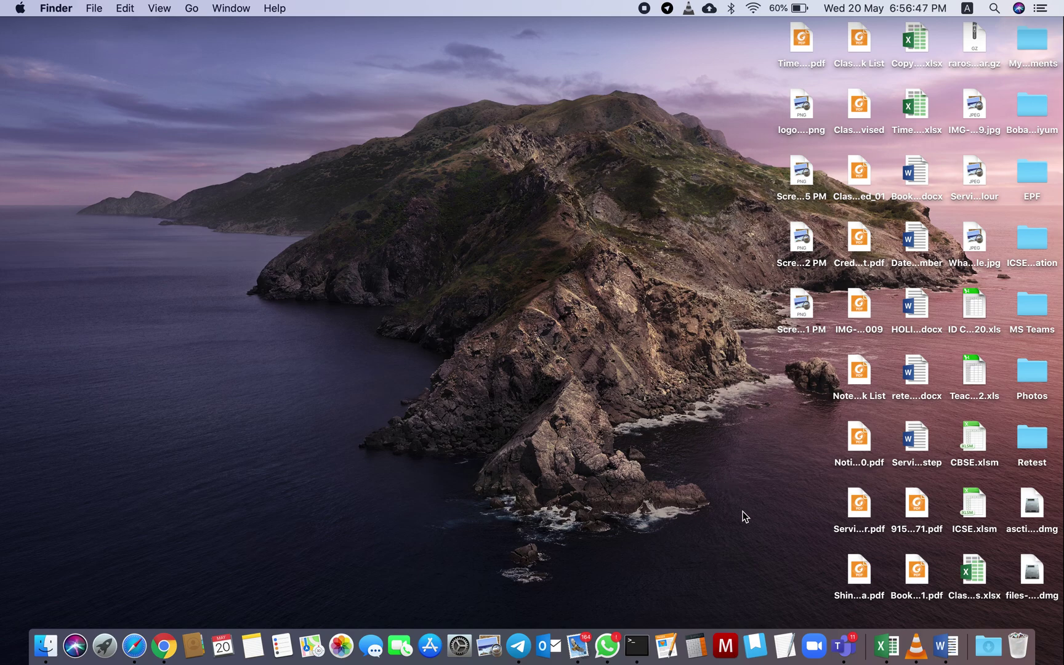
# Step: Switch to the Excel timetable and examine the time slots from 9 am to 3.40 pm and Monday's first XII A class
pyautogui.click(865, 628)
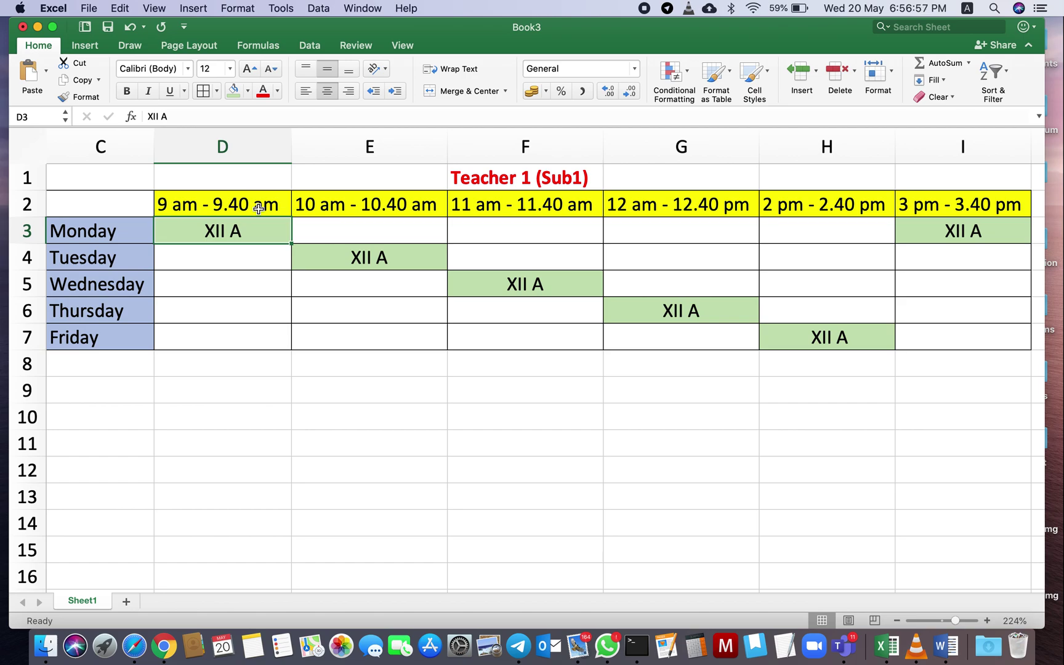
pyautogui.click(207, 209)
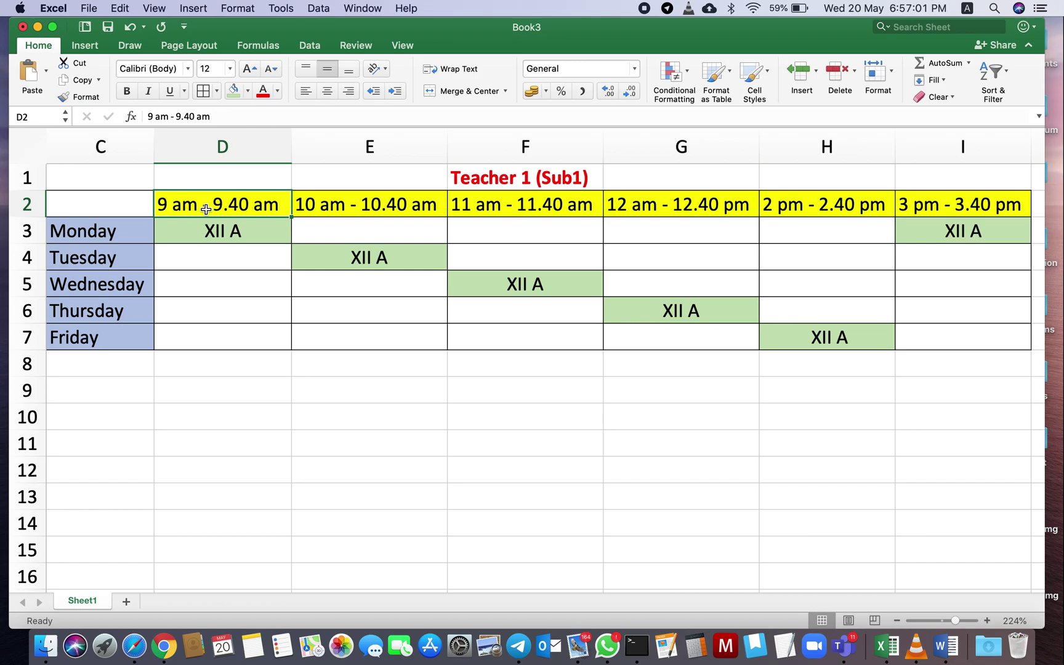
pyautogui.click(307, 209)
pyautogui.click(466, 207)
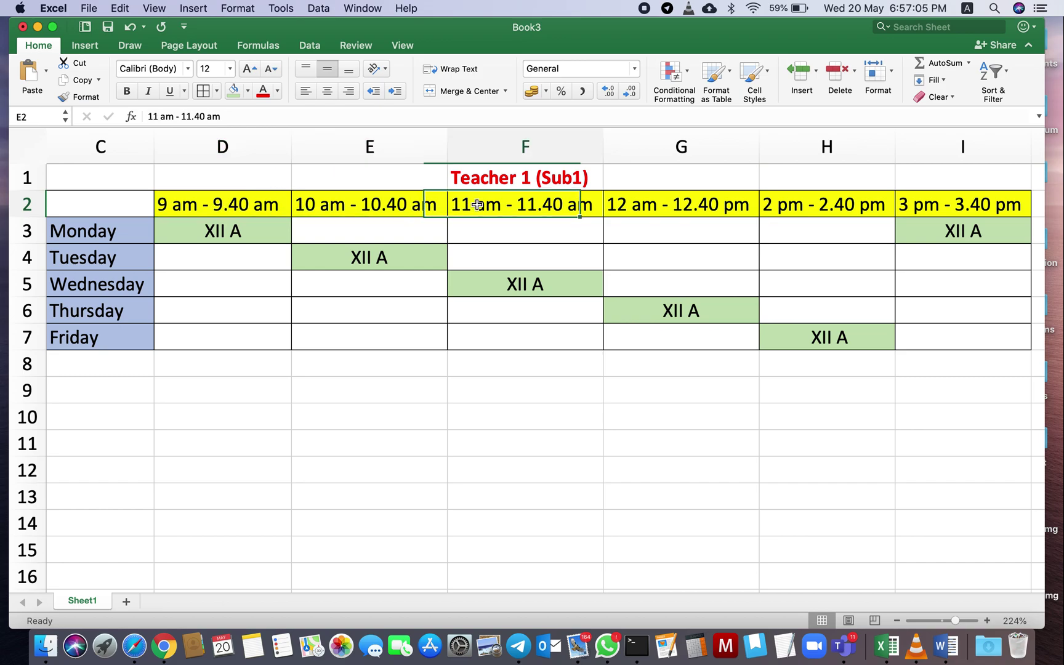
pyautogui.click(630, 208)
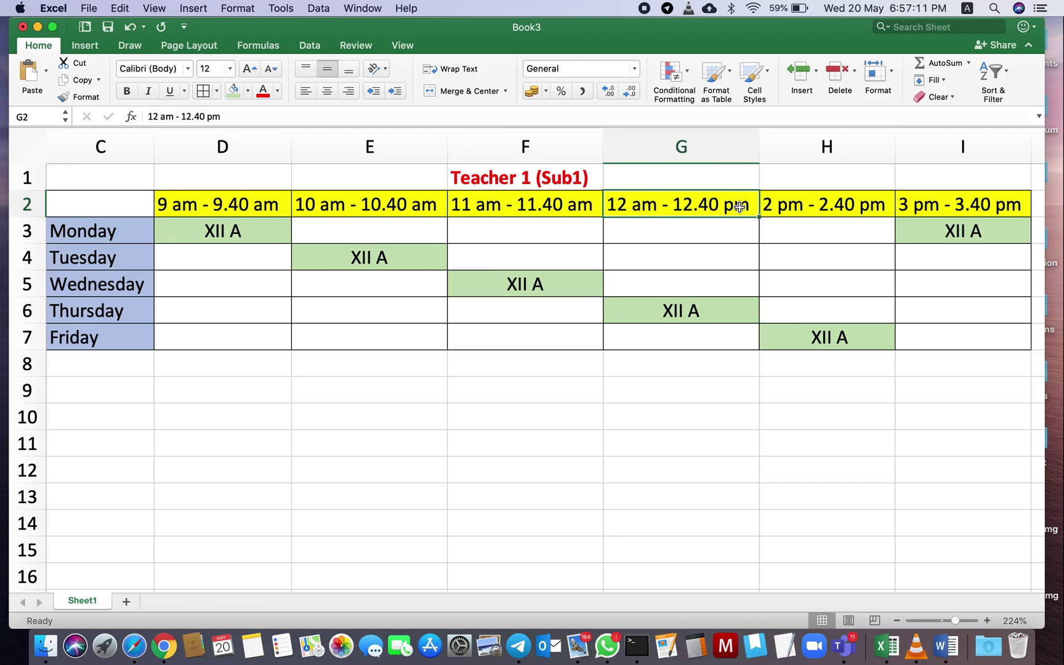
pyautogui.click(780, 208)
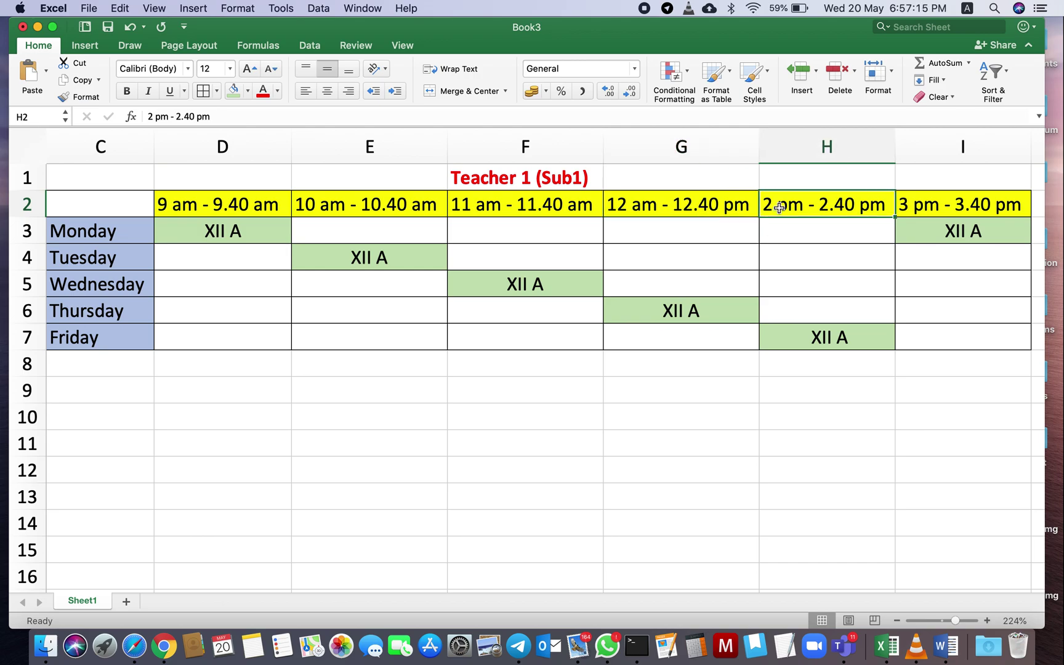
pyautogui.click(920, 204)
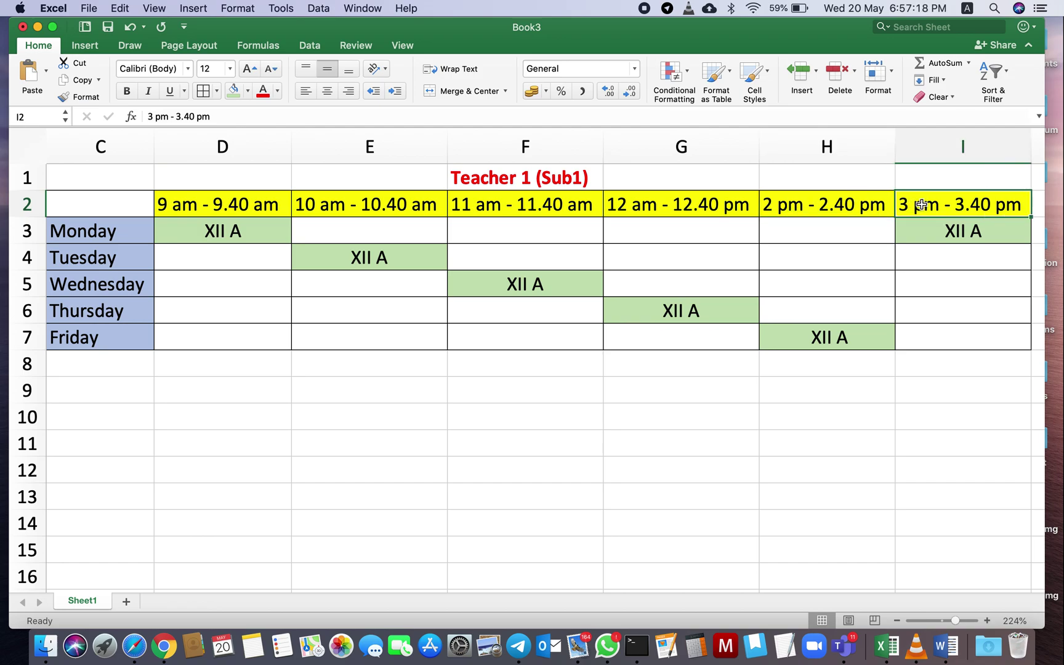
pyautogui.click(237, 232)
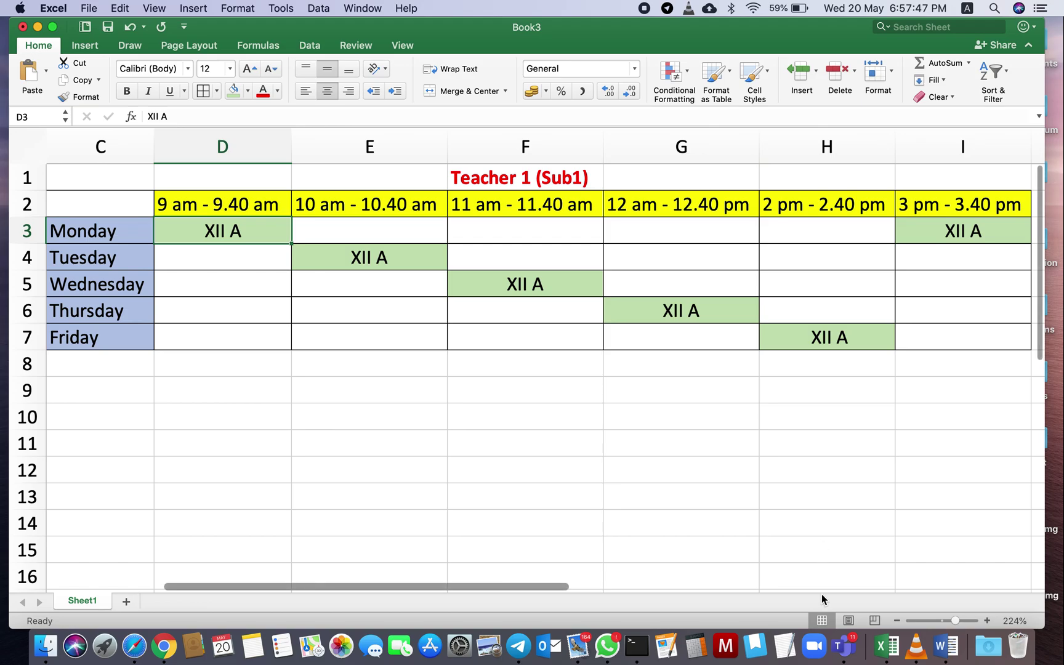
# Step: Switch to Microsoft Teams, look over the list of class teams and open the calendar
pyautogui.click(845, 647)
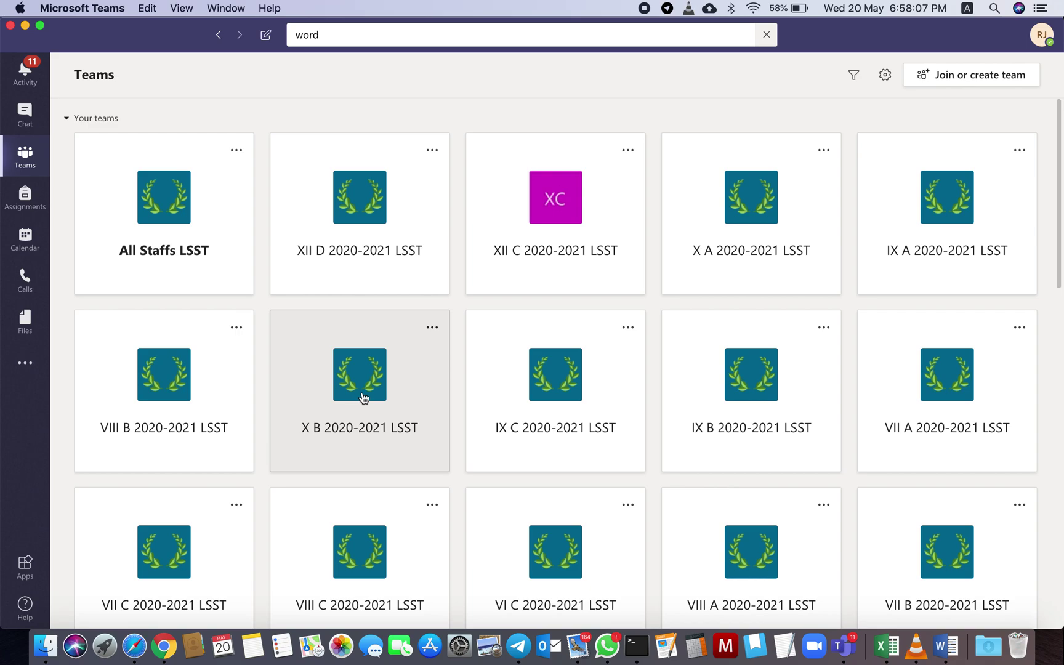
pyautogui.scroll(-5, 712, 361)
pyautogui.scroll(5, 716, 362)
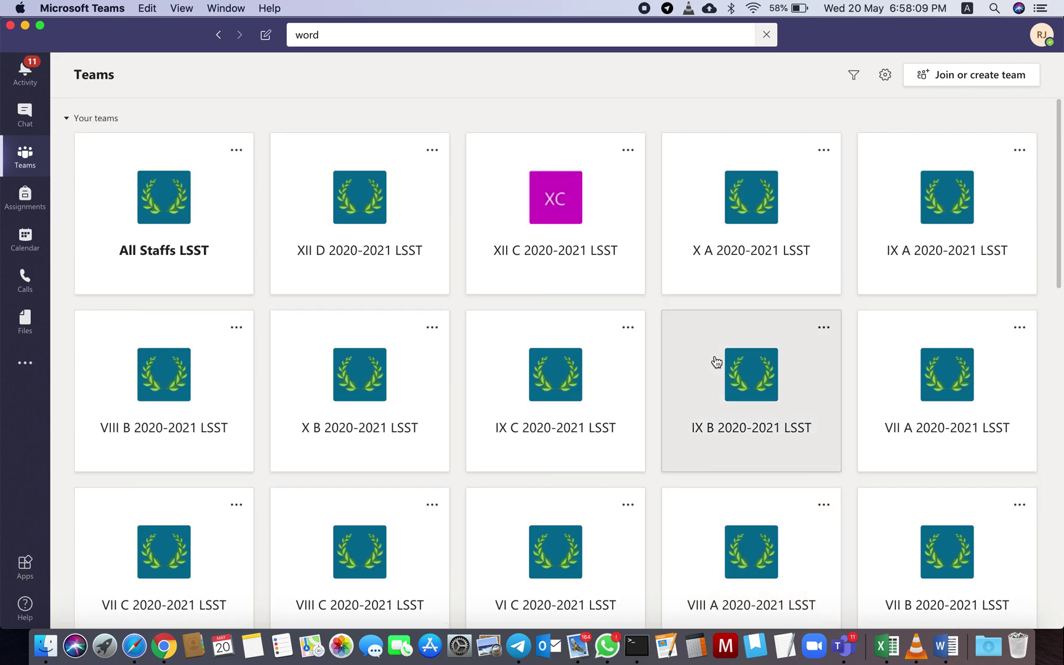
pyautogui.click(27, 245)
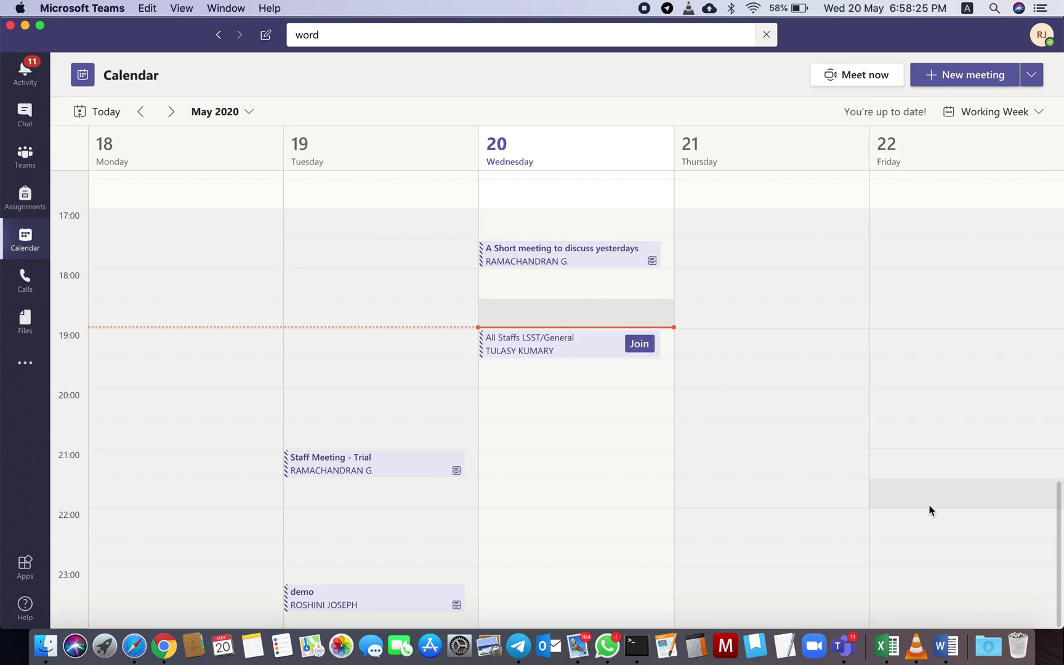
# Step: Check the Excel timetable again, and create a new meeting titled Sub1 in the Teams calendar
pyautogui.click(886, 637)
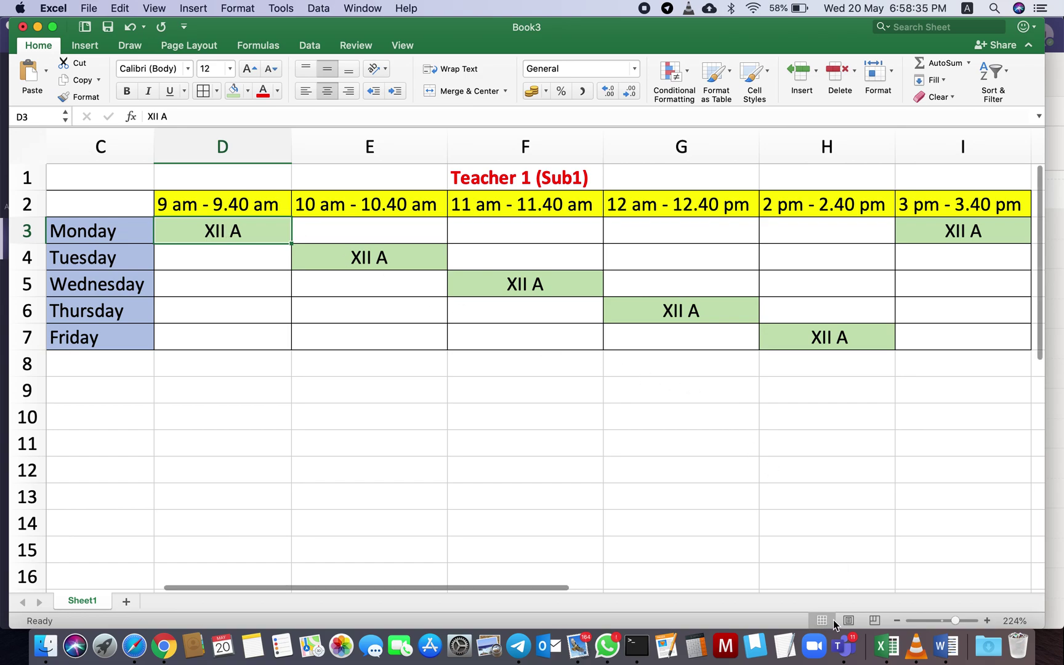
pyautogui.click(844, 642)
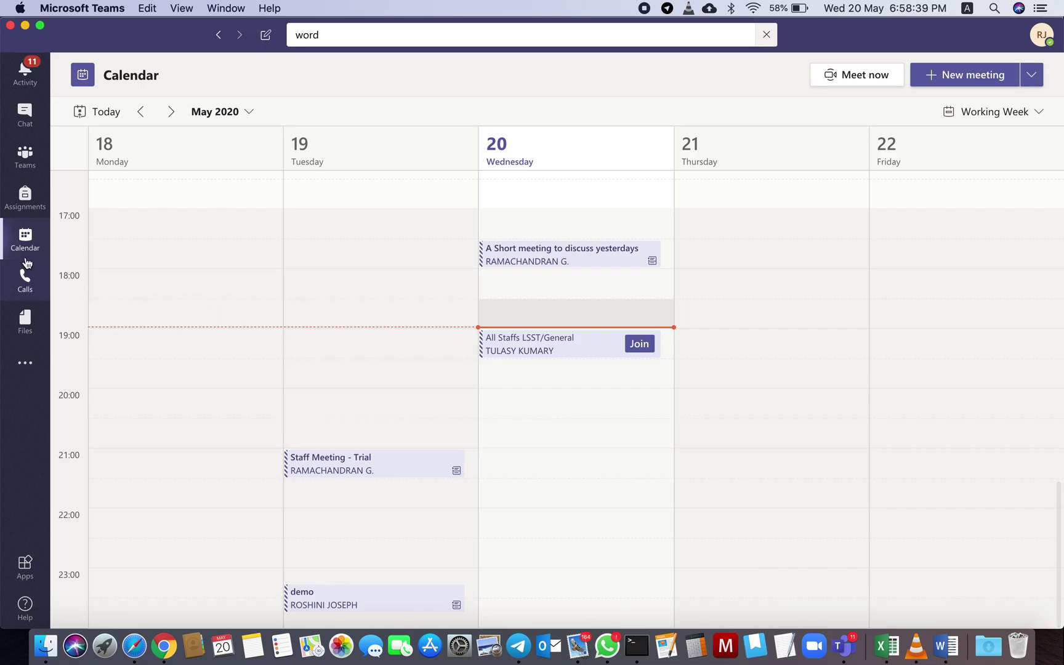
pyautogui.click(959, 85)
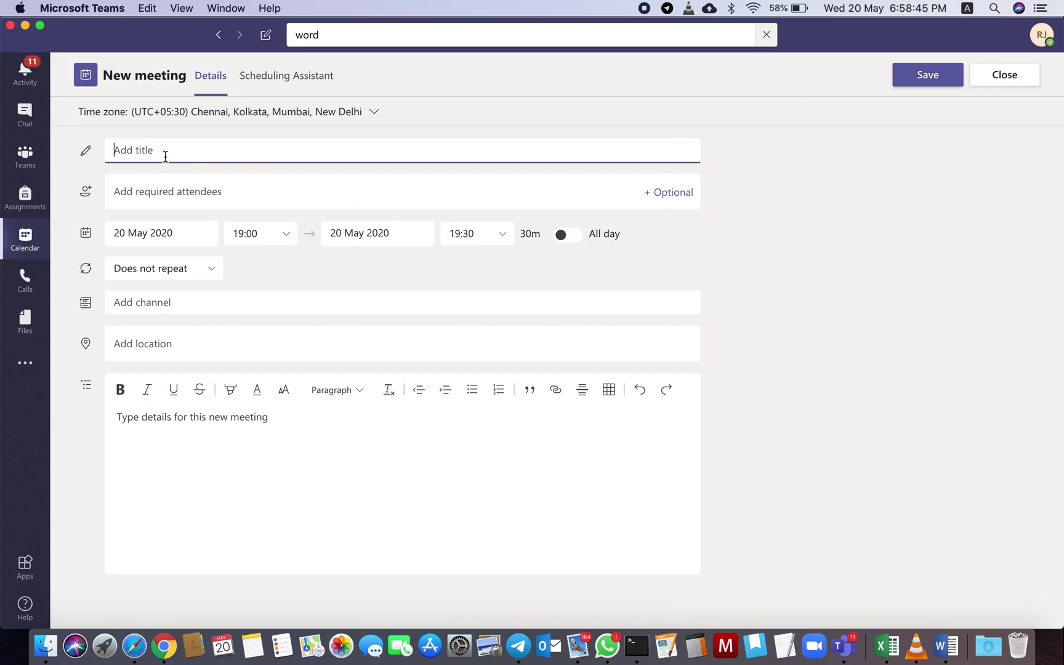
pyautogui.write('Sub1')
pyautogui.click(130, 186)
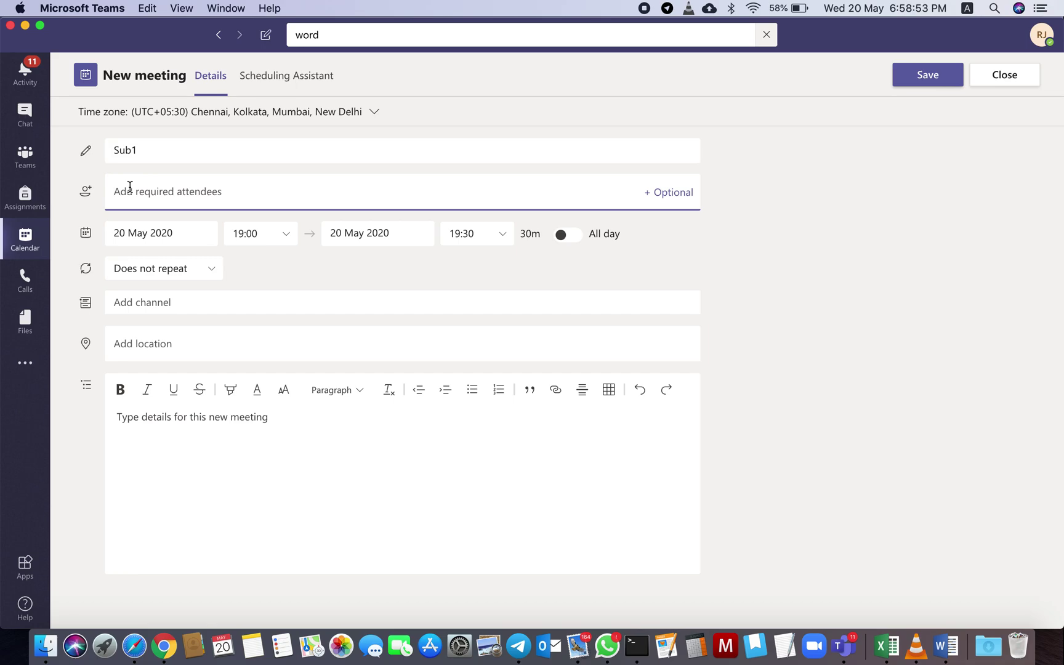
# Step: Set the meeting's start to 1 June 2020 at 09:00
pyautogui.click(190, 238)
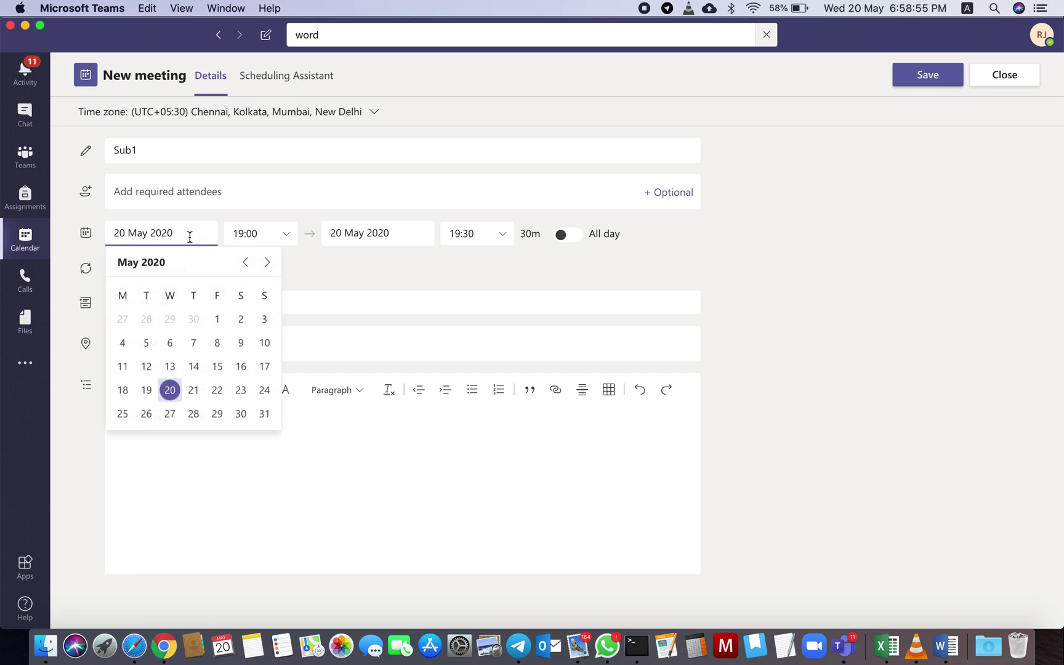
pyautogui.click(266, 267)
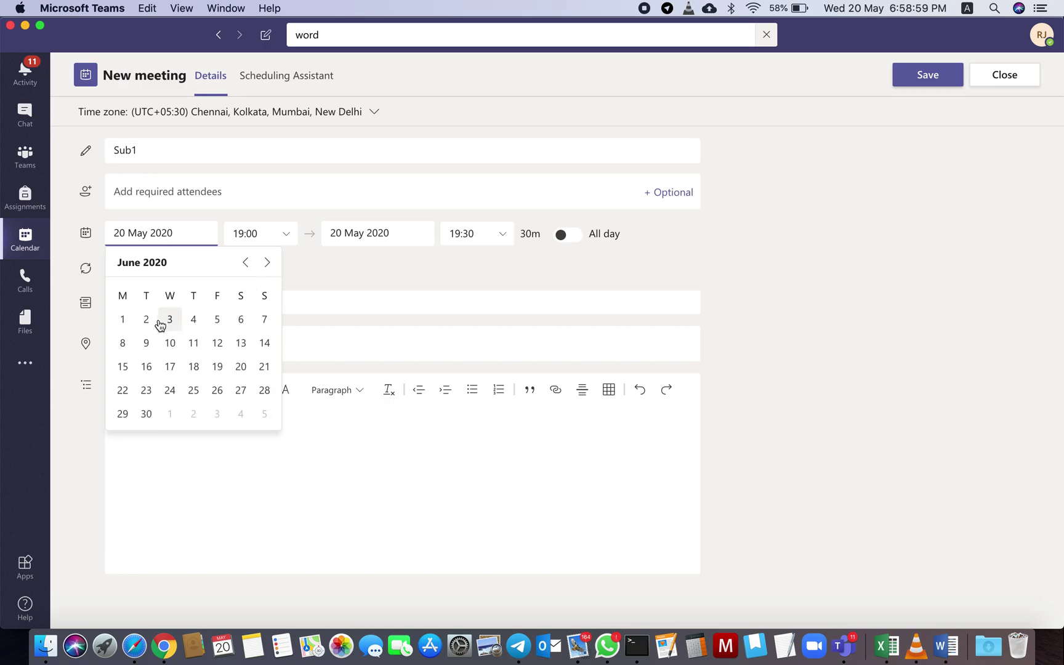
pyautogui.click(121, 331)
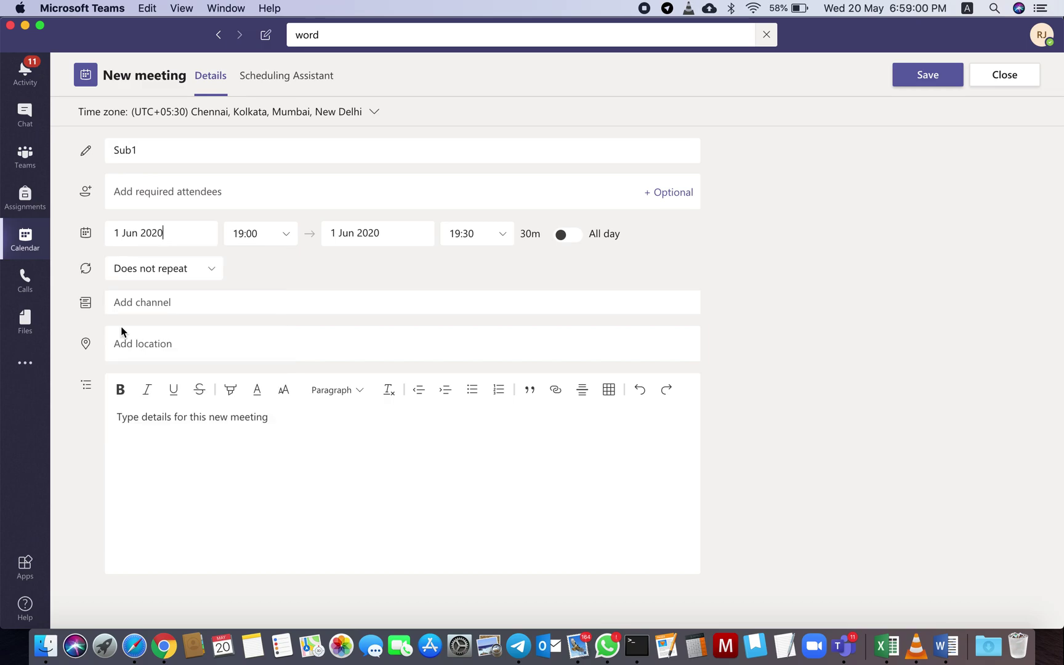
pyautogui.click(291, 240)
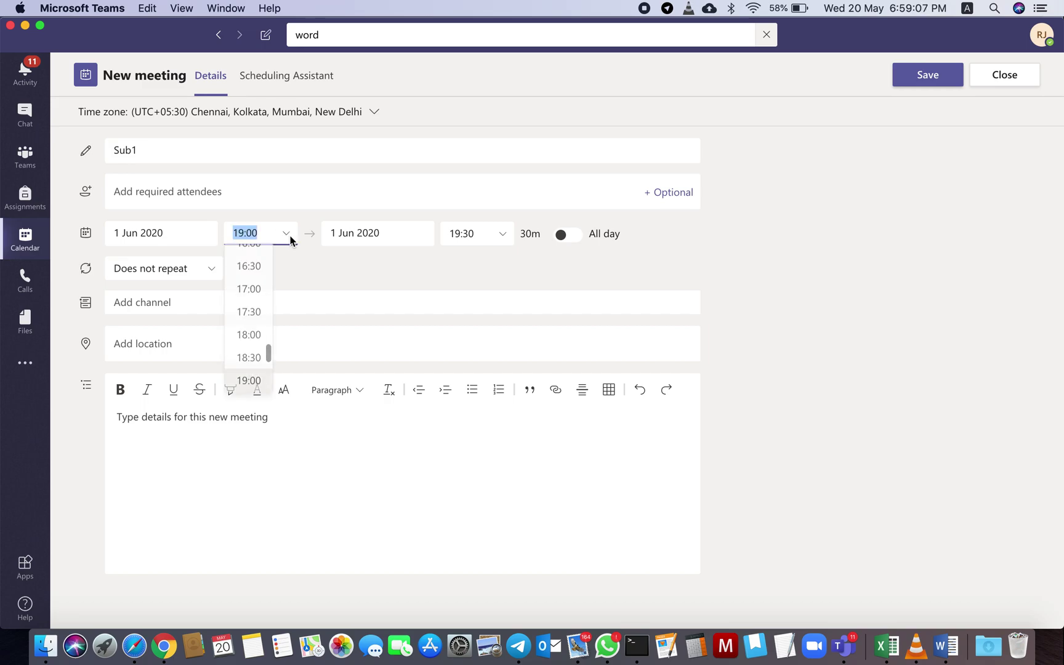
pyautogui.scroll(2, 248, 281)
pyautogui.scroll(5, 246, 284)
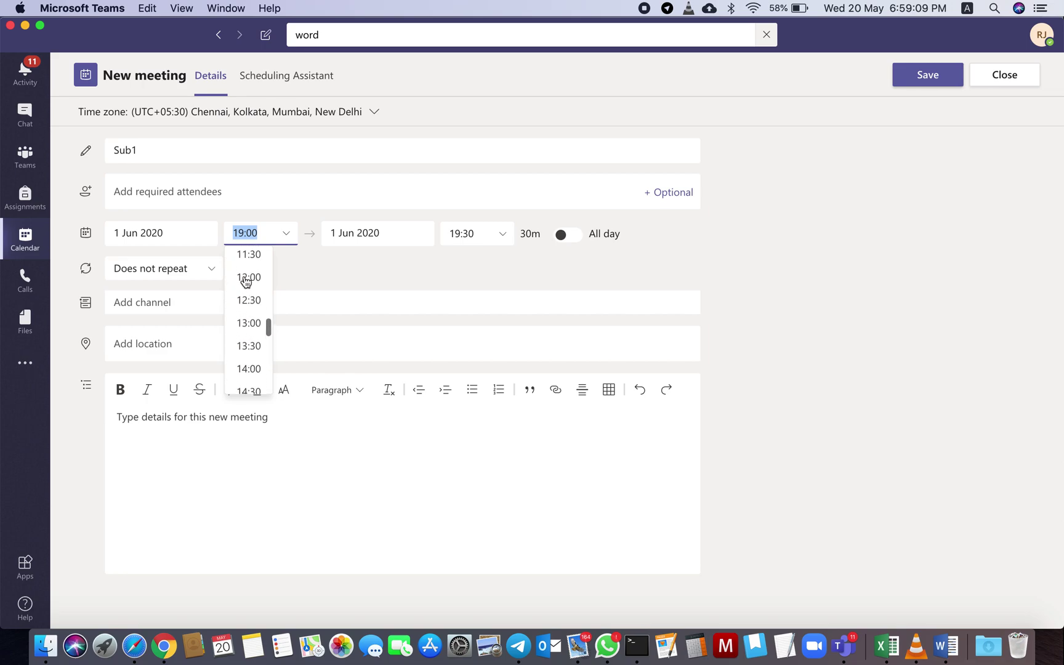
pyautogui.scroll(2, 247, 290)
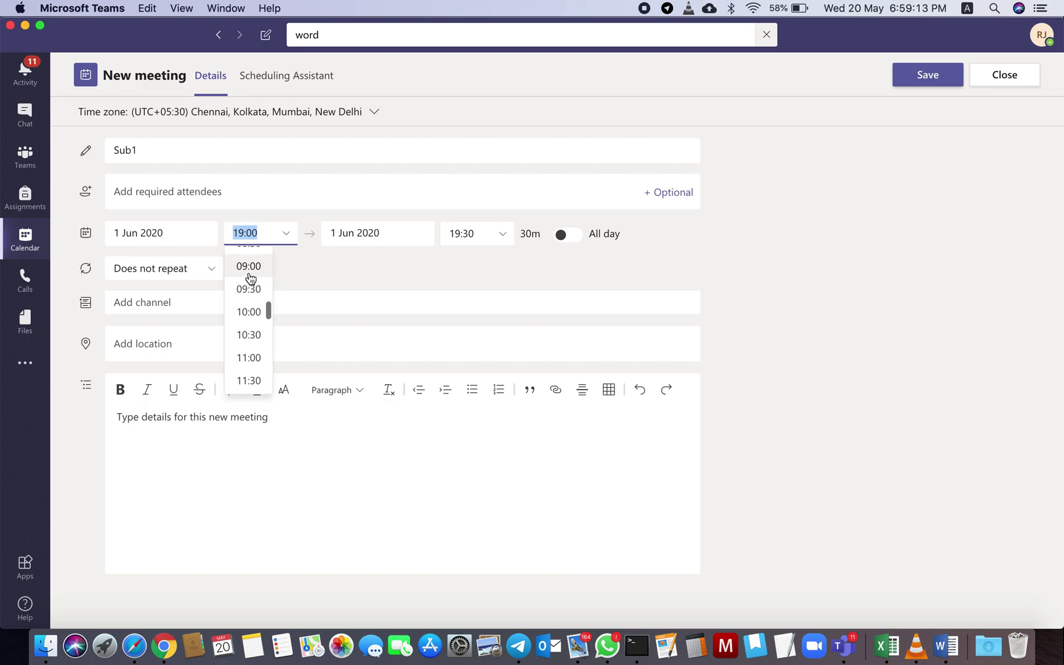
pyautogui.click(249, 266)
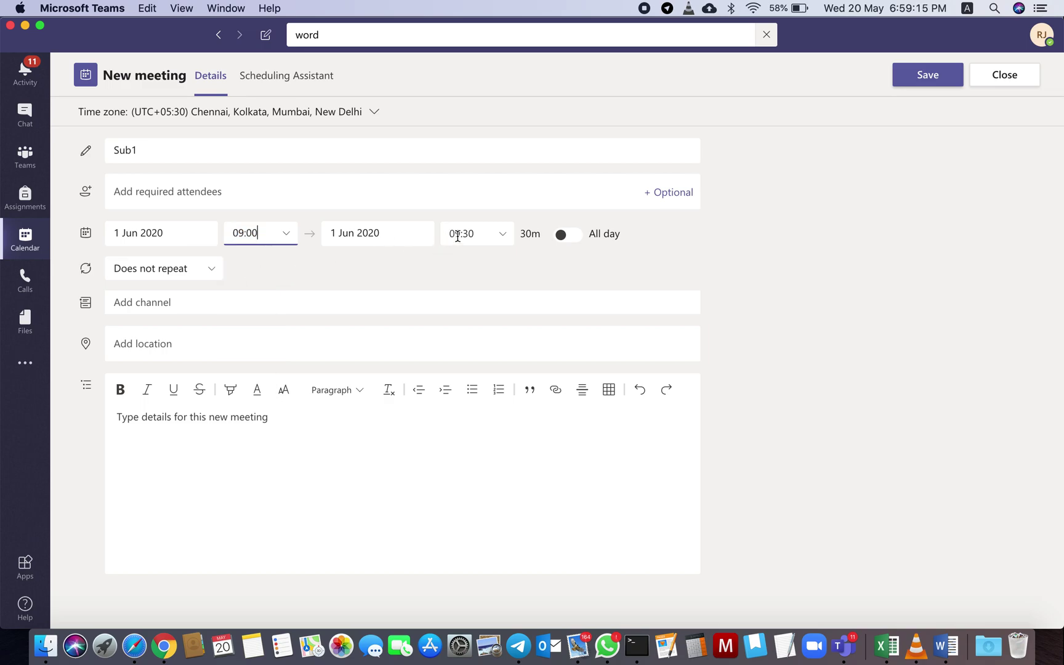
# Step: Set the meeting's end time to the custom value 09:40
pyautogui.click(503, 237)
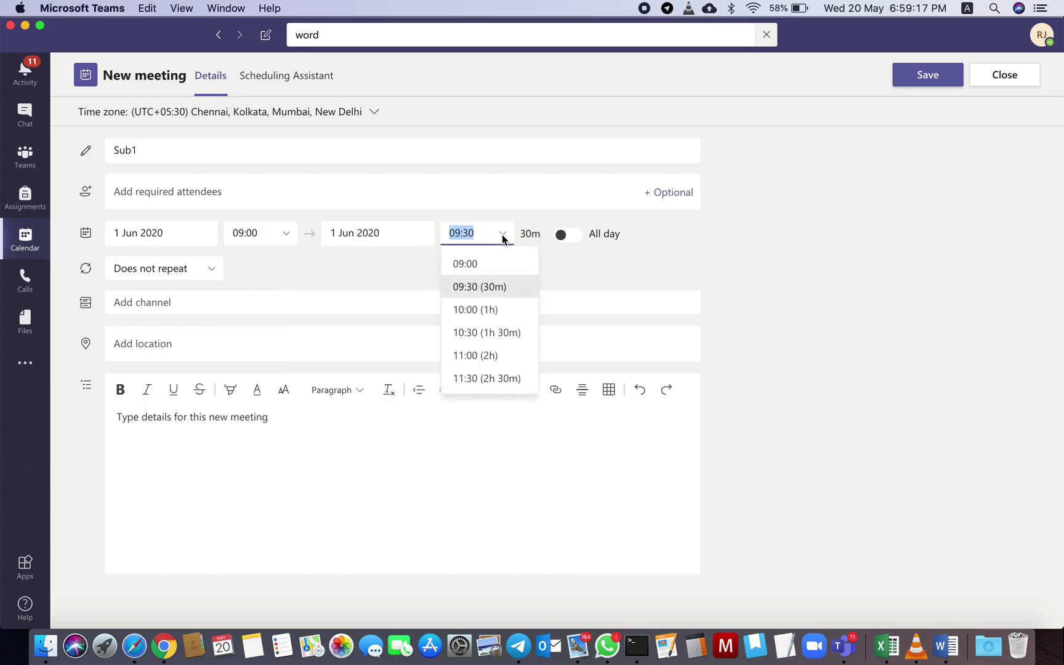
pyautogui.click(488, 285)
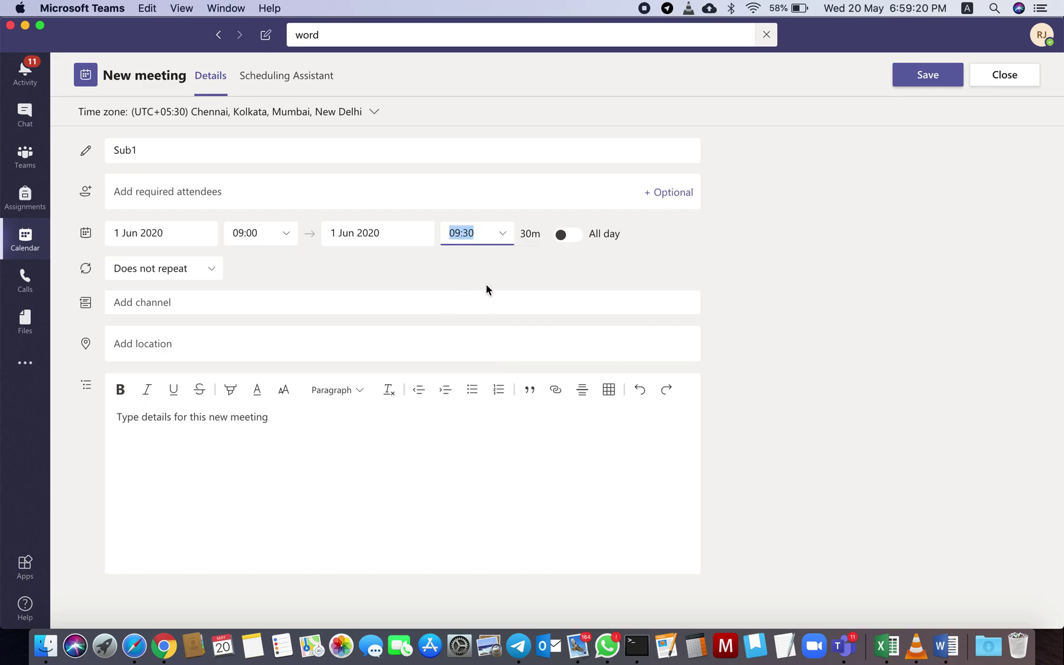
pyautogui.click(474, 237)
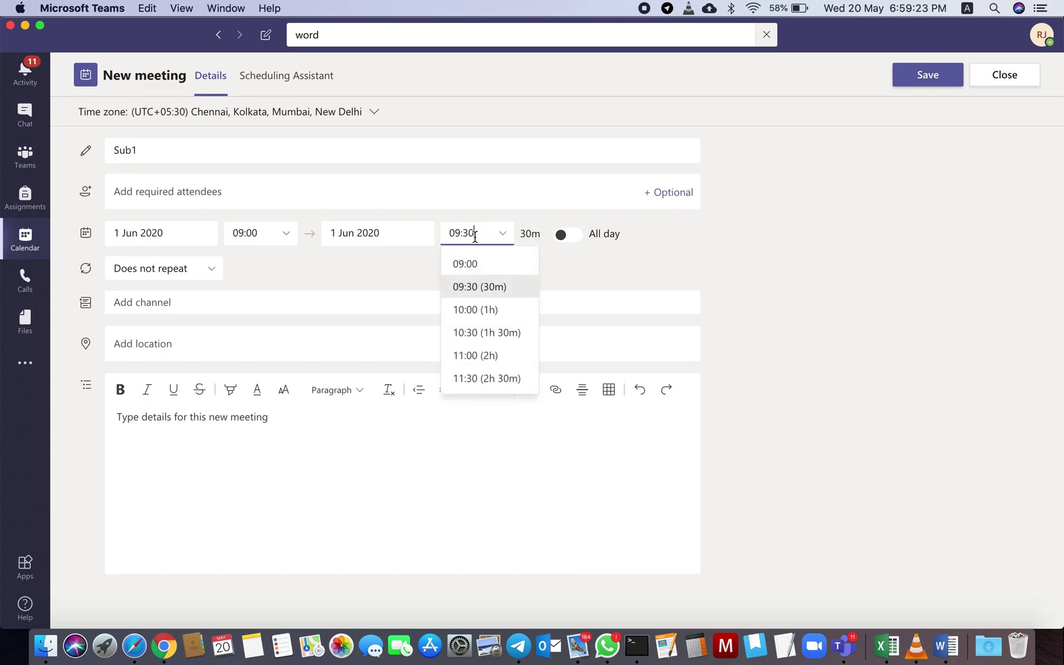
pyautogui.press('BackSpace')
pyautogui.press('BackSpace')
pyautogui.write('40')
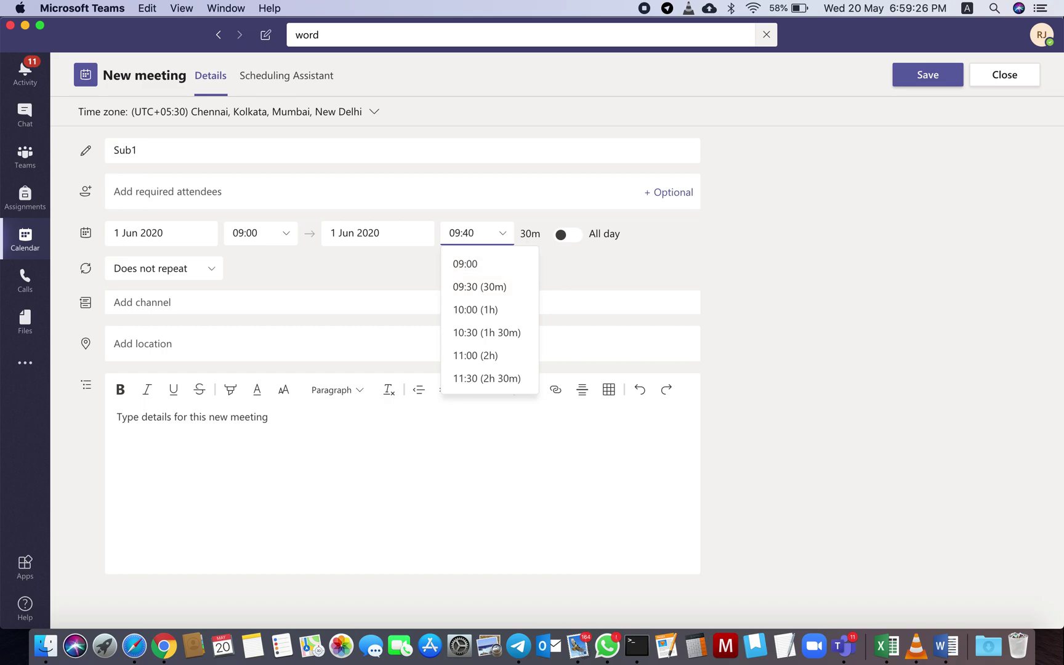
pyautogui.press('Return')
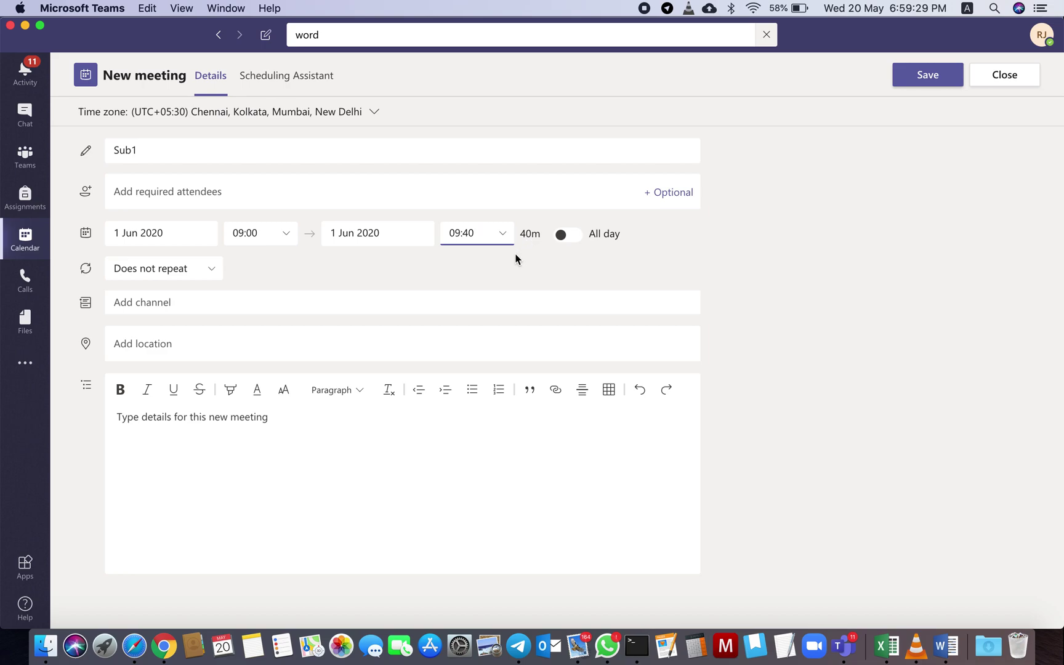
# Step: Make the Sub1 meeting repeat weekly
pyautogui.click(385, 283)
pyautogui.click(212, 270)
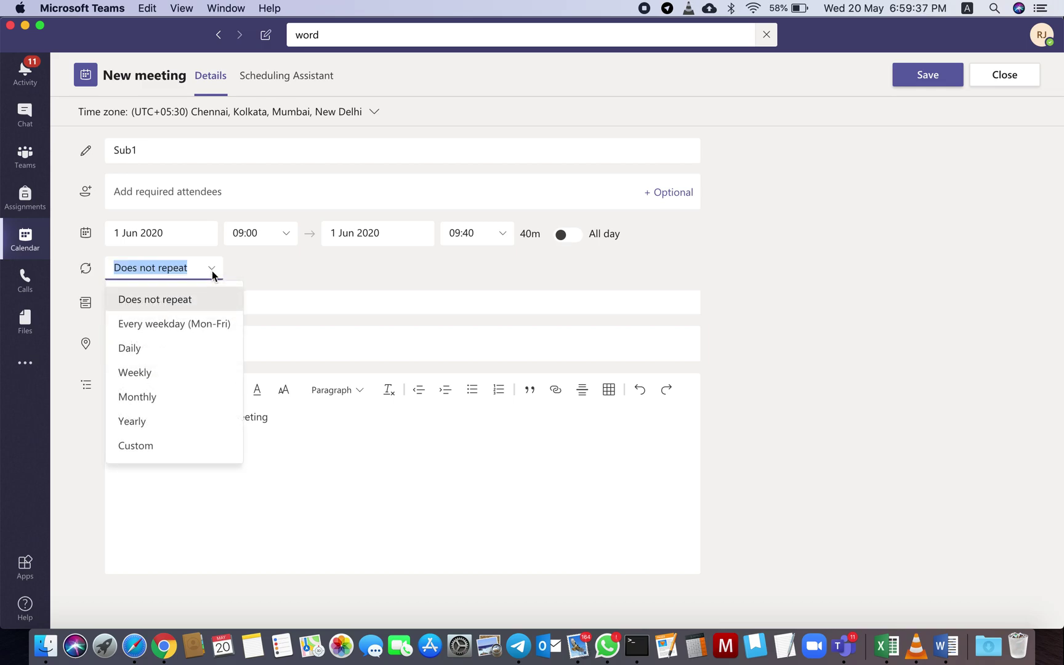
pyautogui.click(170, 379)
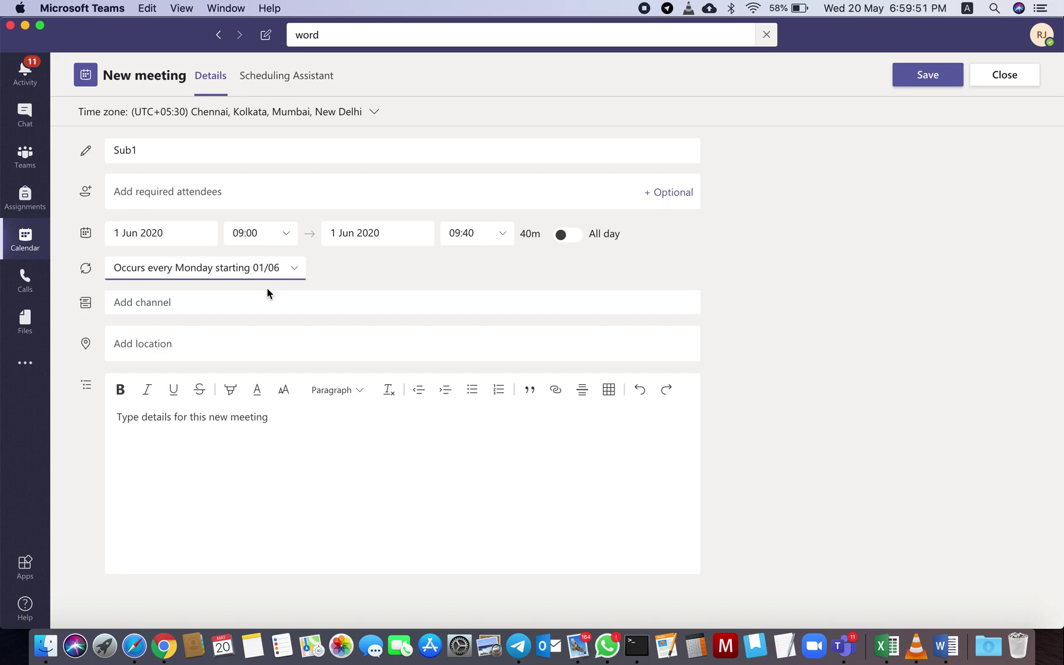
# Step: Add the General channel of the XII A 2020-2021 LSST team to the meeting and send the invitation
pyautogui.click(202, 309)
pyautogui.scroll(-1, 205, 425)
pyautogui.scroll(-15, 205, 425)
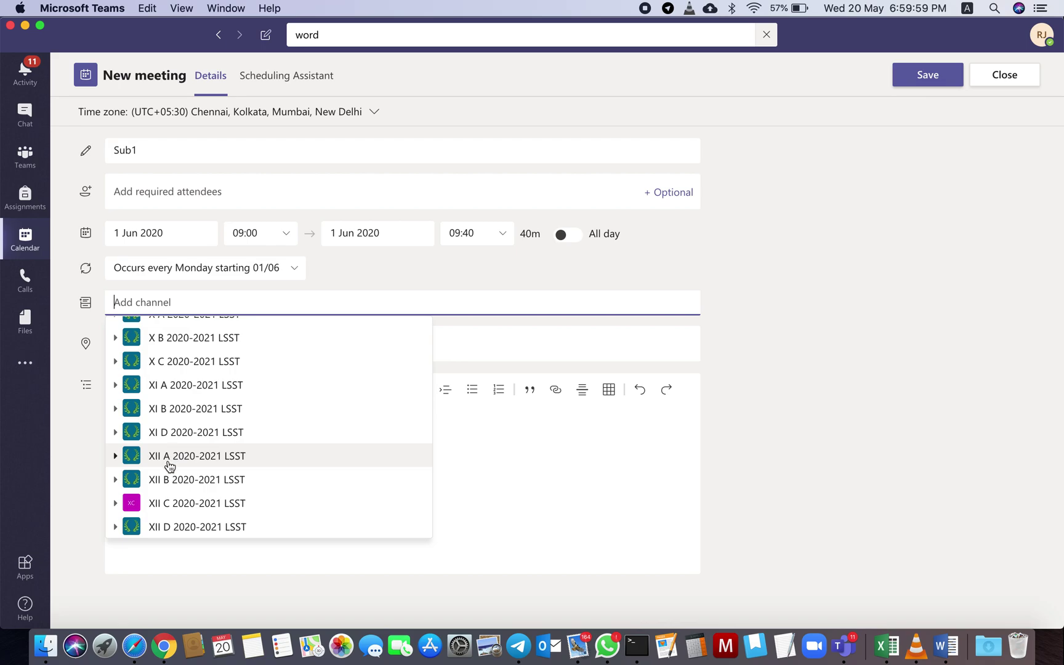
pyautogui.click(170, 466)
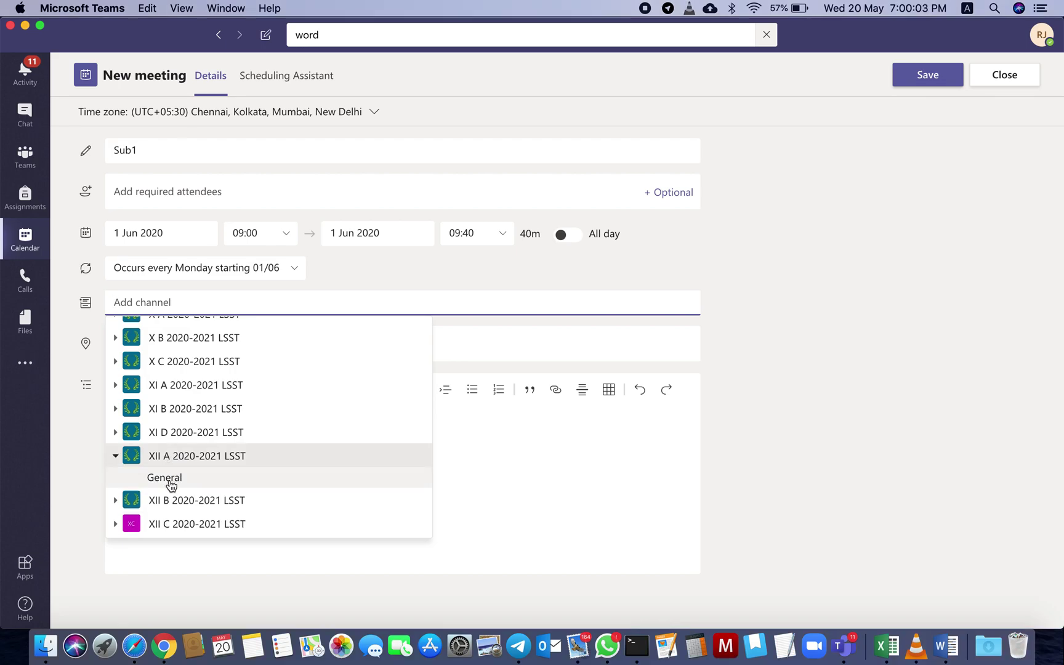
pyautogui.click(170, 479)
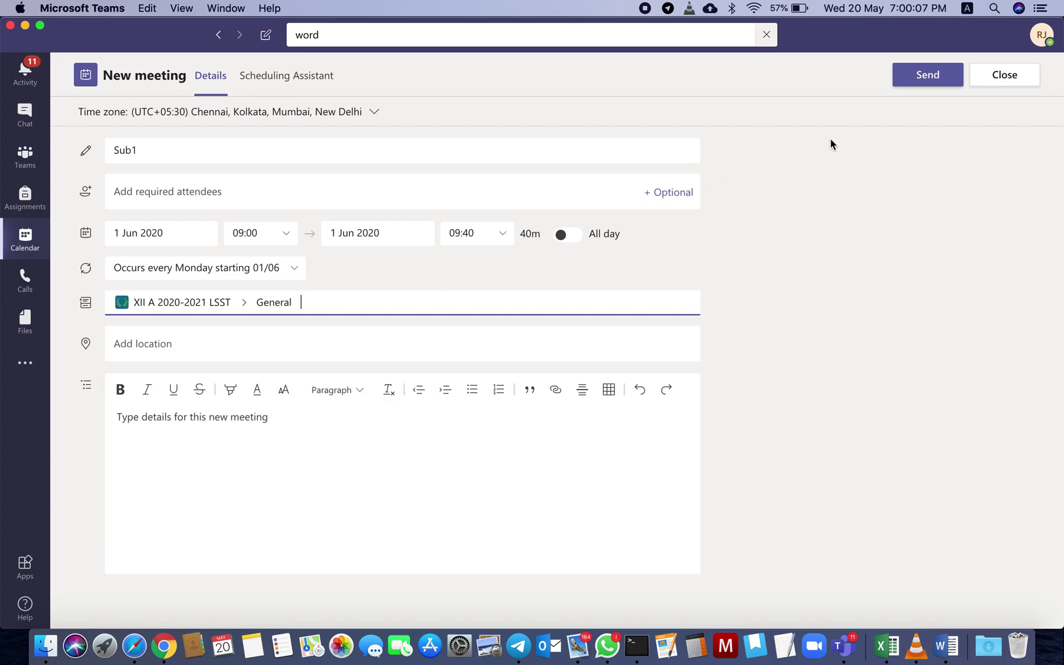
pyautogui.click(915, 86)
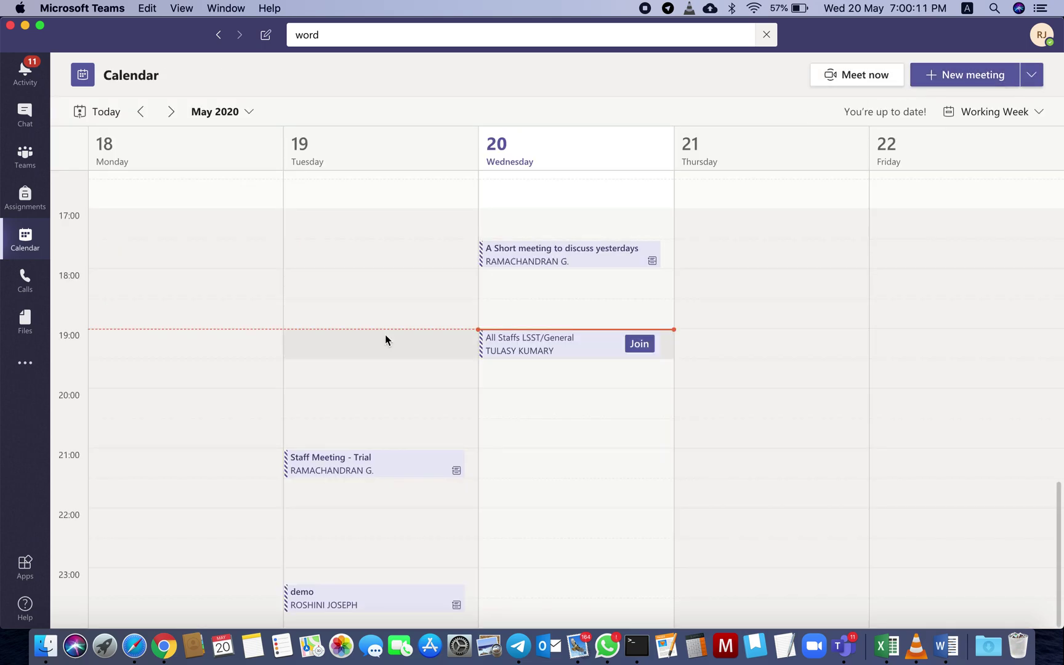
# Step: Show the working week starting 1 June 2020 in the calendar
pyautogui.click(248, 114)
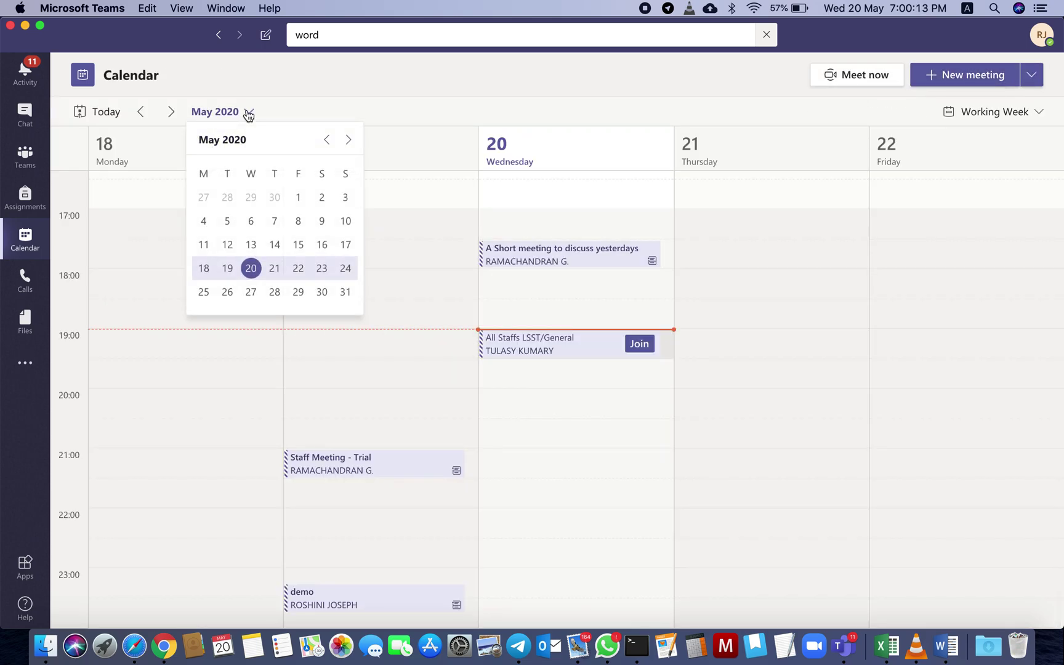
pyautogui.click(349, 142)
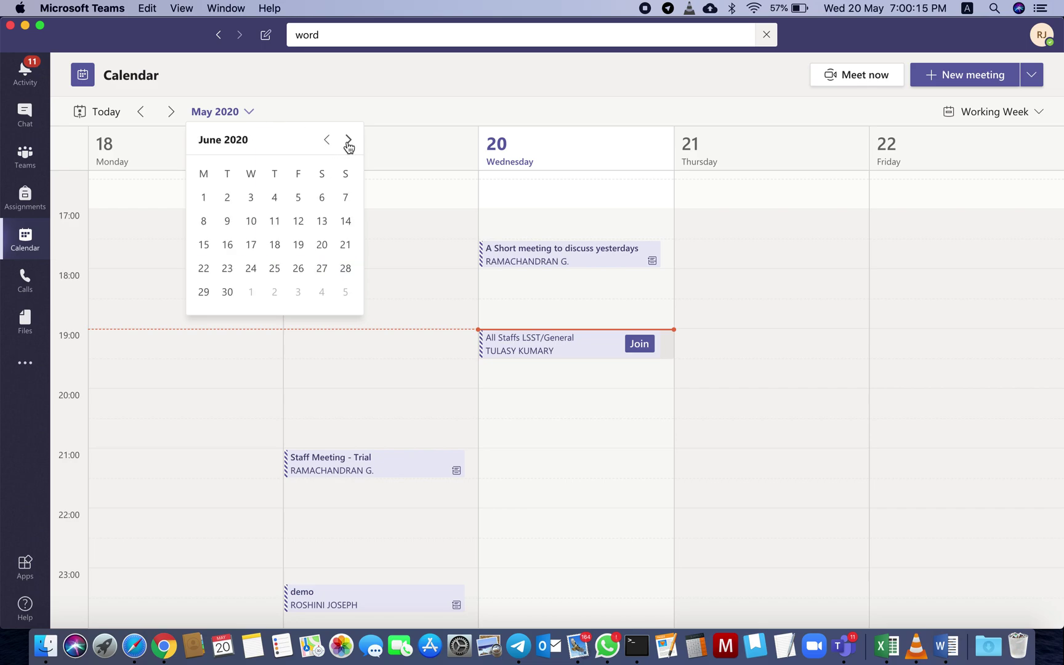
pyautogui.click(202, 202)
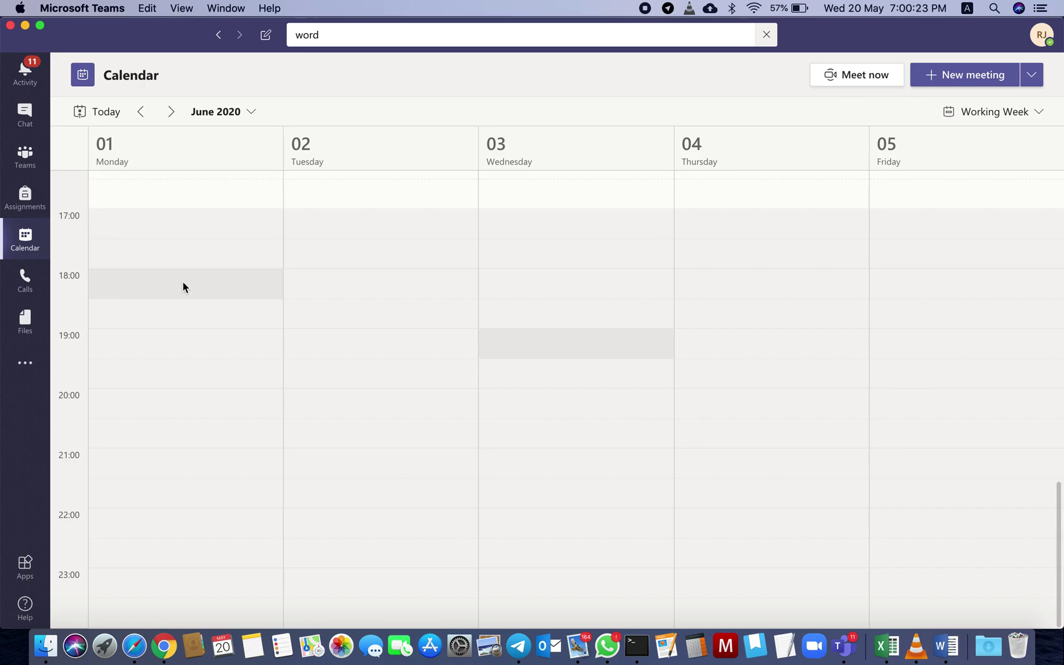
# Step: Check the Monday Sub1 meeting in the calendar for the working weeks starting 1, 8 and 15 June 2020
pyautogui.scroll(10, 182, 286)
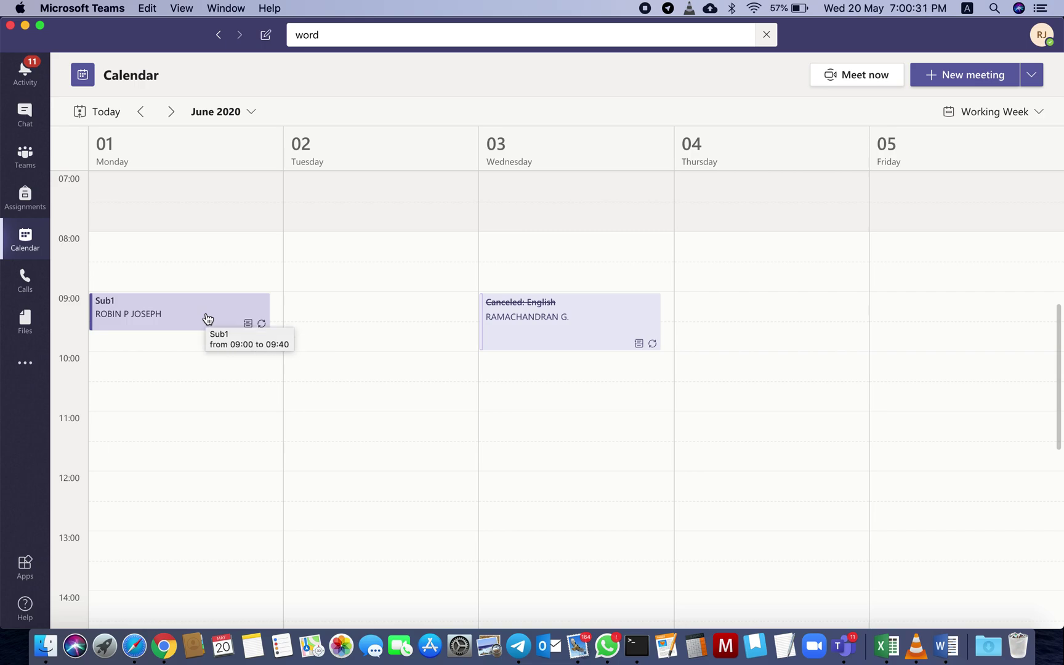
pyautogui.click(246, 117)
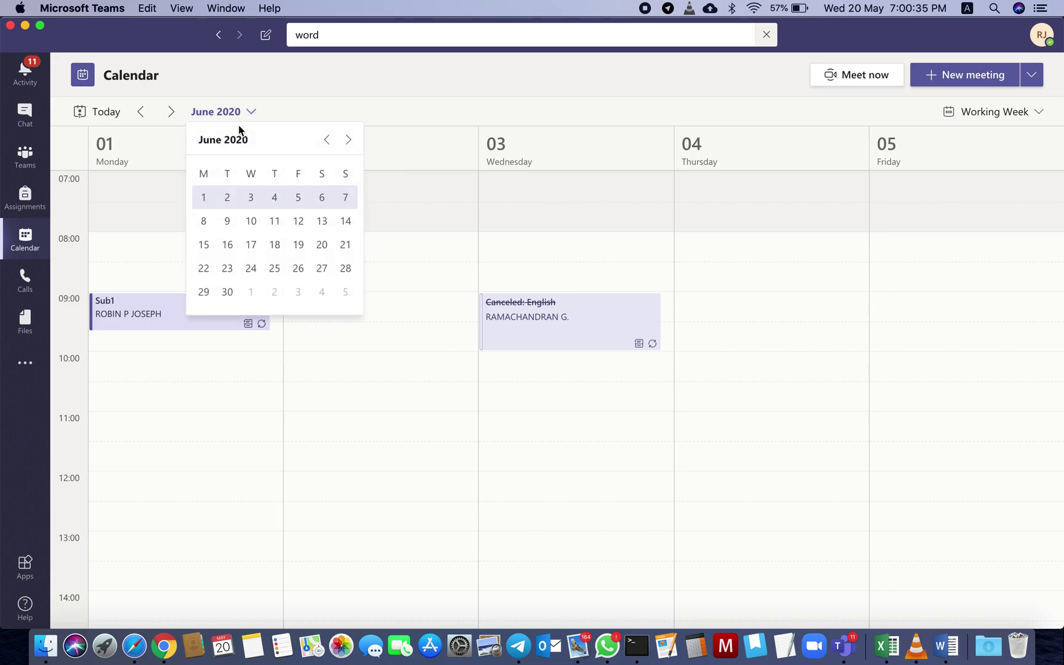
pyautogui.click(204, 221)
pyautogui.scroll(5, 208, 225)
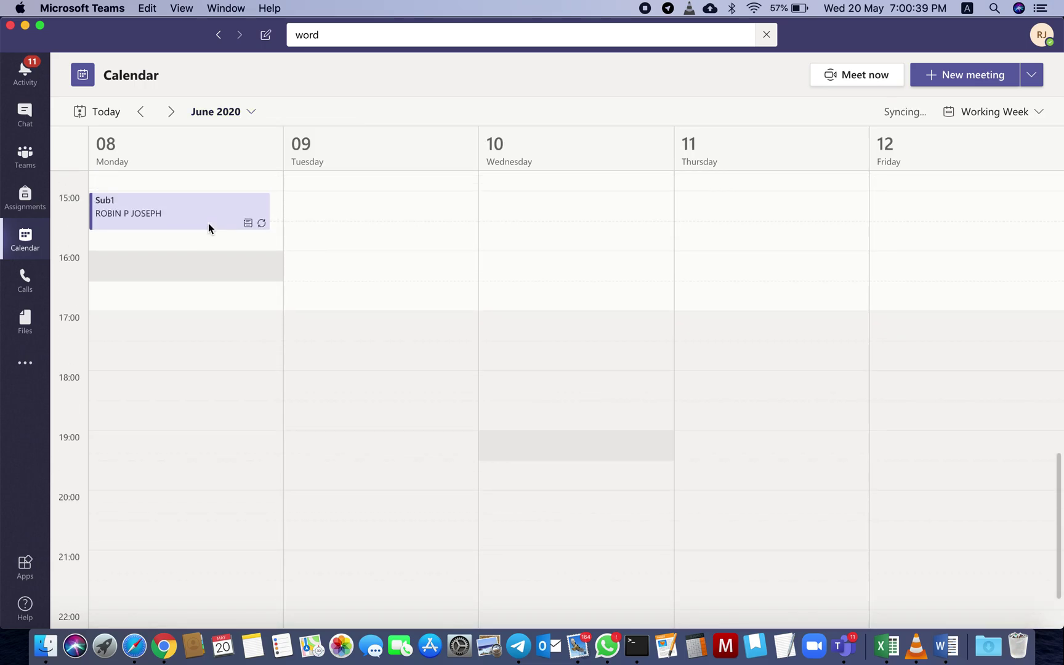
pyautogui.scroll(5, 208, 229)
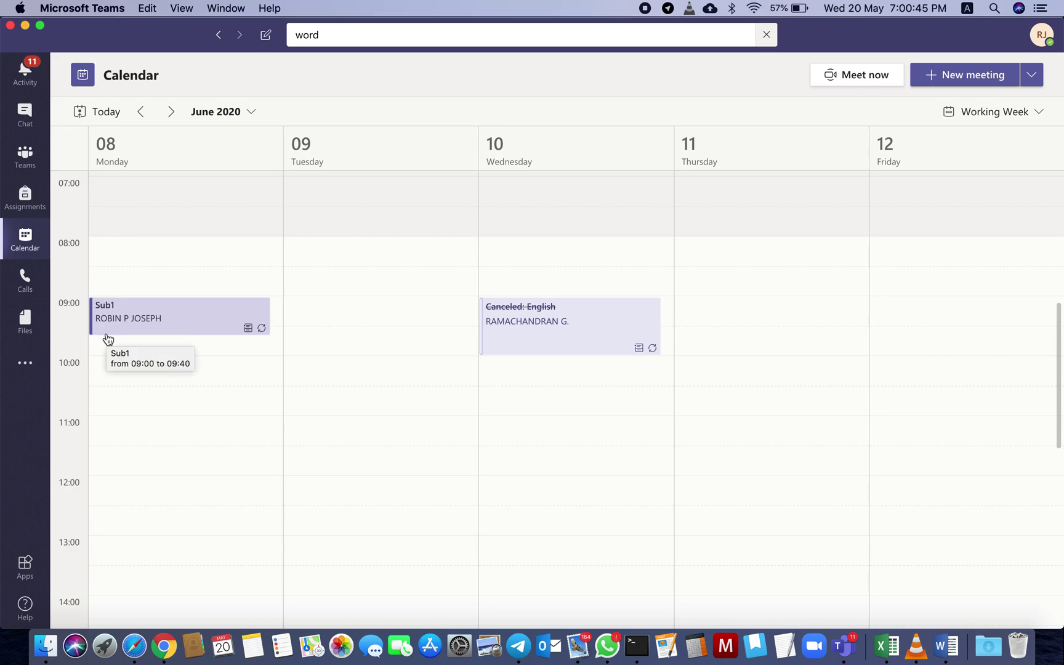
pyautogui.click(250, 115)
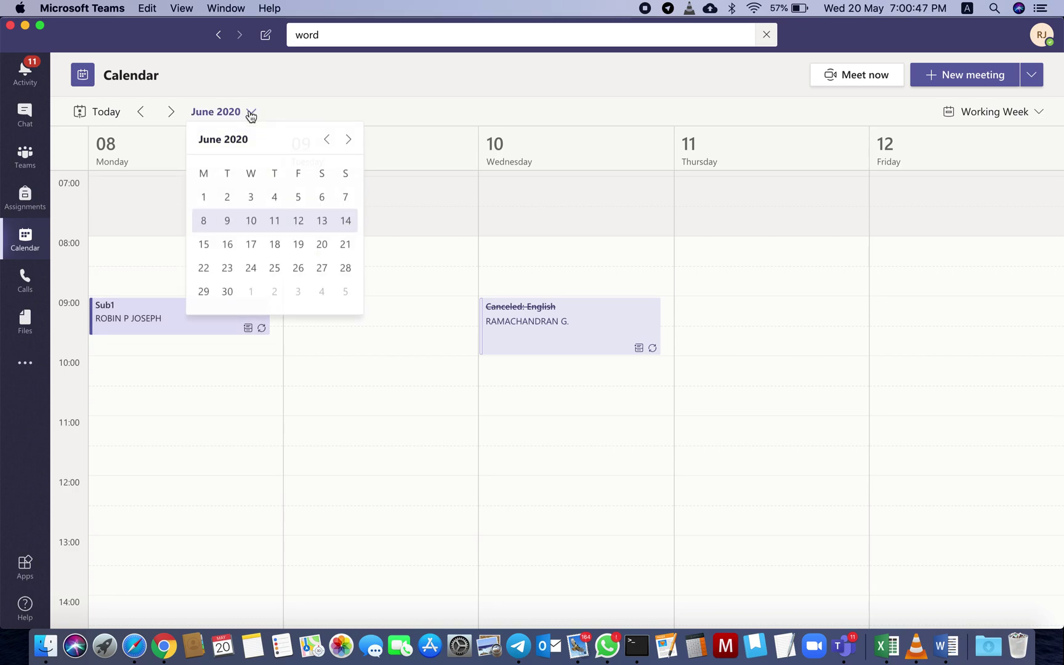
pyautogui.click(205, 245)
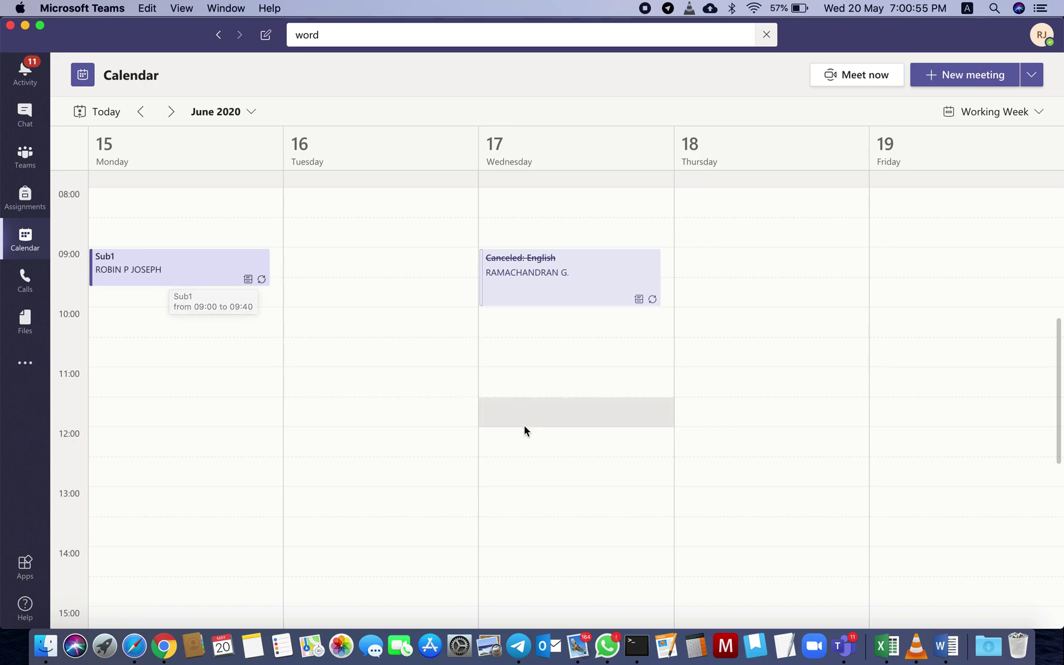
# Step: Switch to the timetable in Excel and look up the time slot of Tuesday's XII A class
pyautogui.click(884, 631)
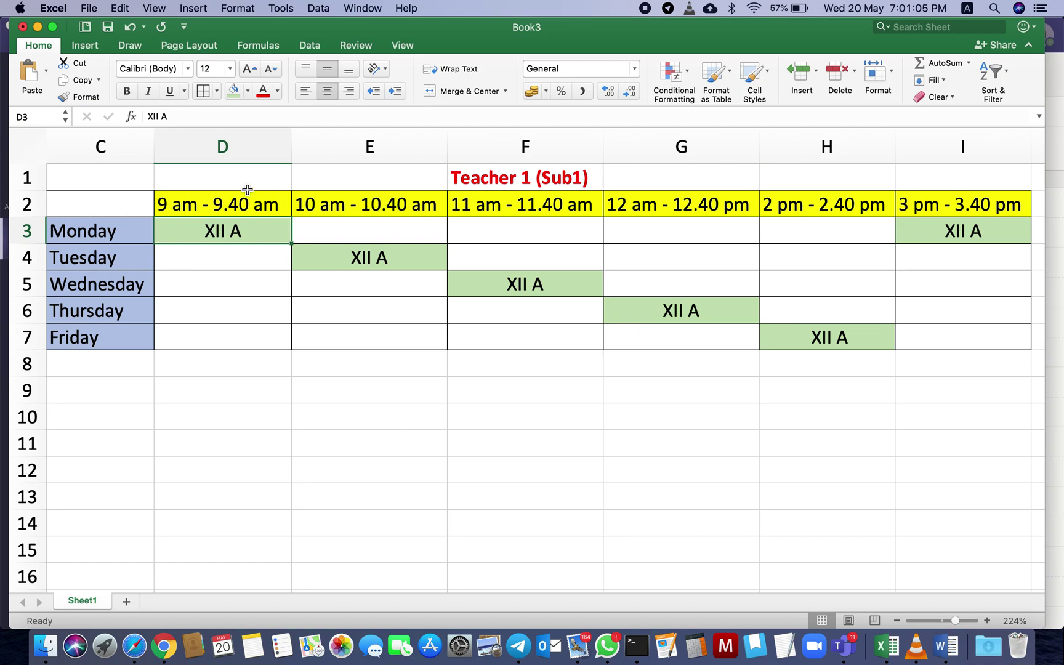
pyautogui.click(201, 203)
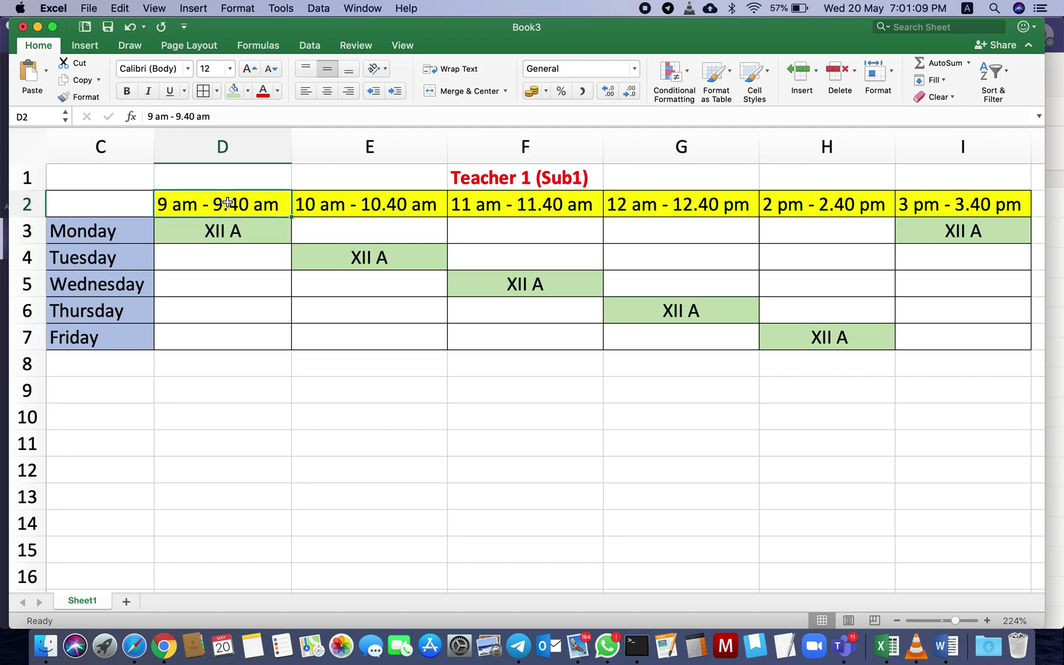
pyautogui.click(314, 205)
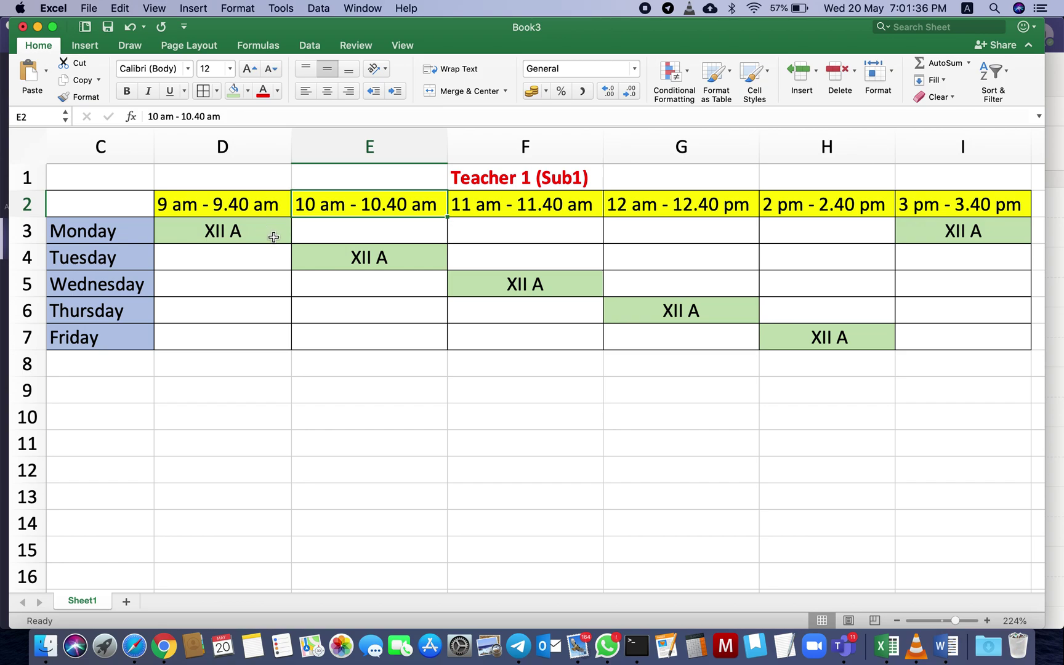
pyautogui.click(326, 261)
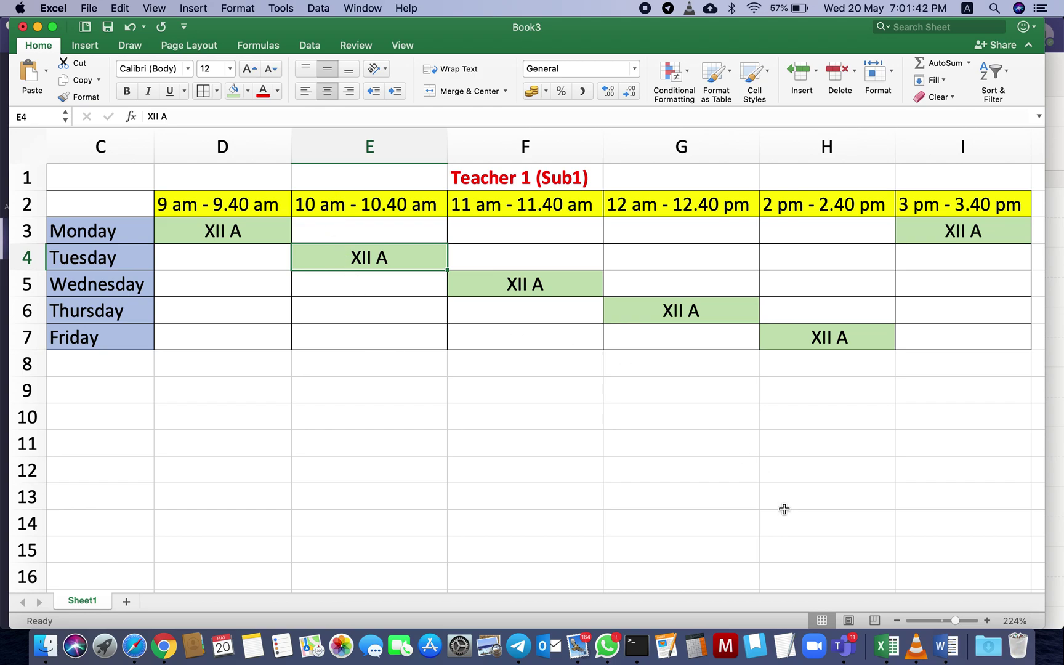
# Step: Return to Microsoft Teams and create a new meeting titled Sub1 dated 2 June 2020
pyautogui.click(854, 644)
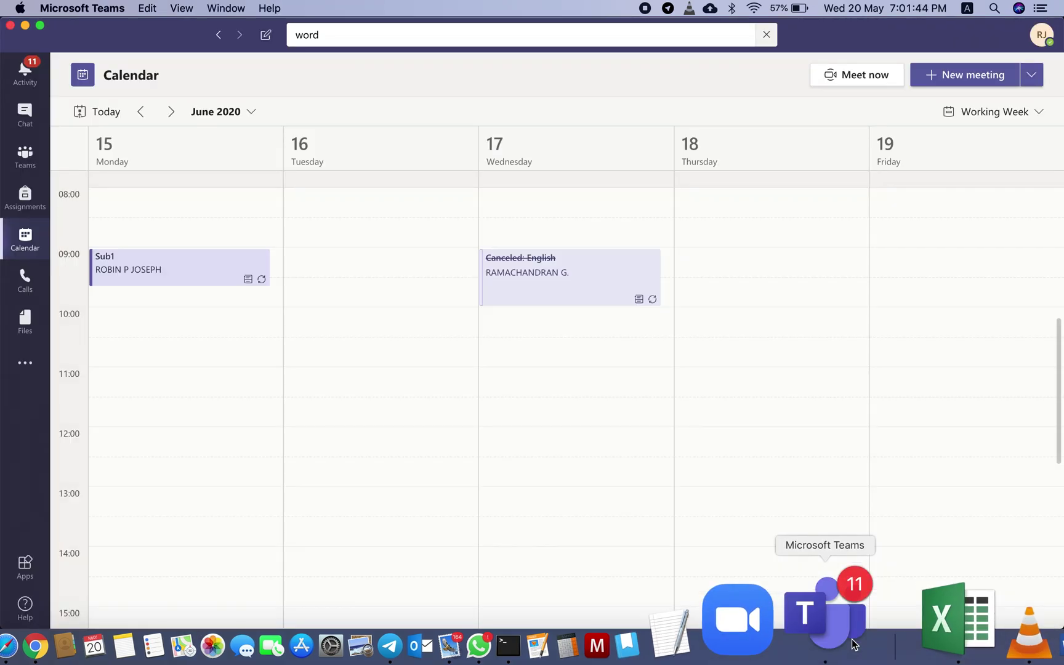
pyautogui.click(972, 83)
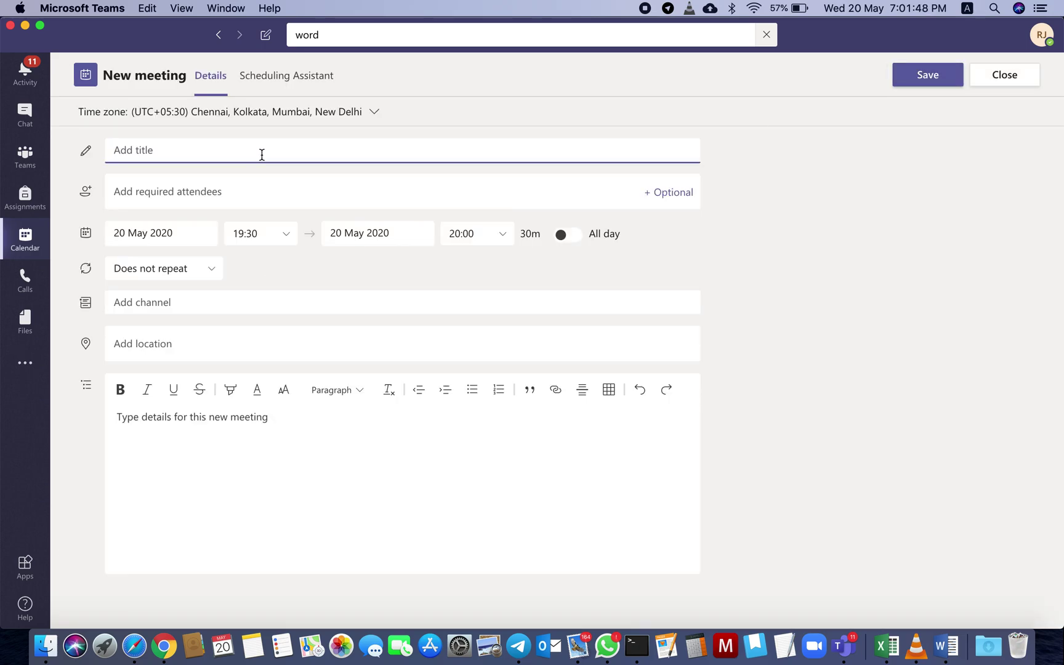
pyautogui.write('Sub1')
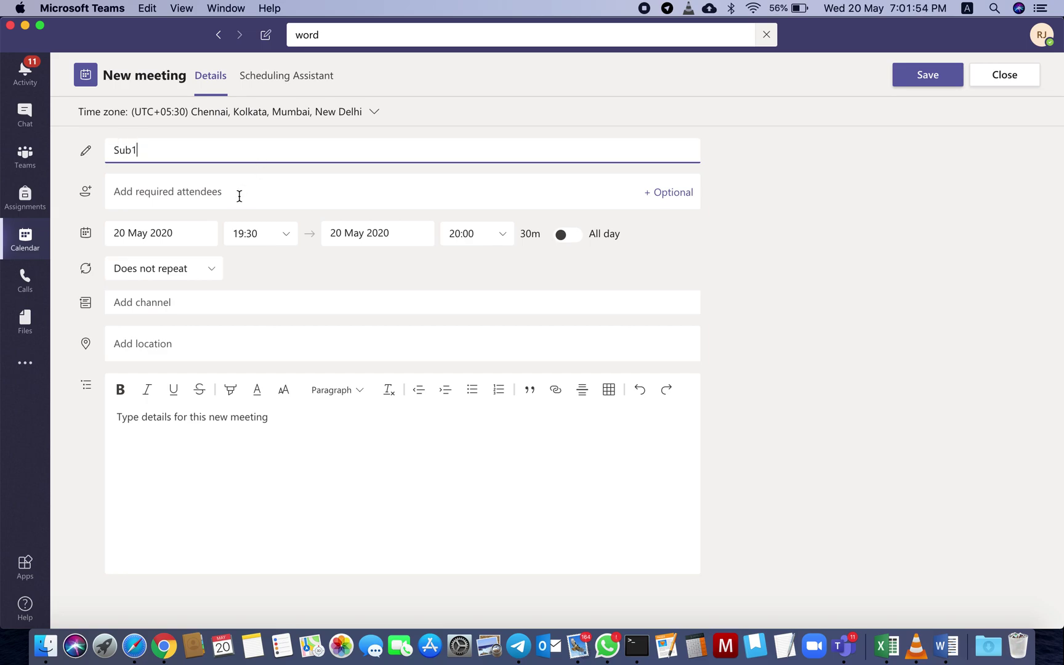
pyautogui.click(197, 232)
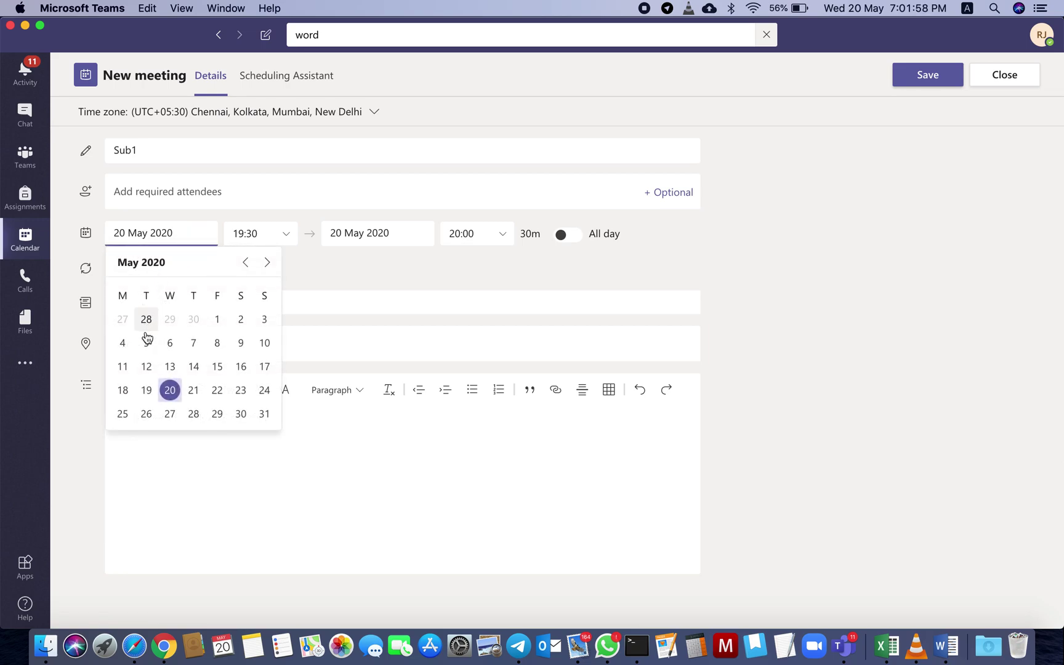
pyautogui.click(267, 264)
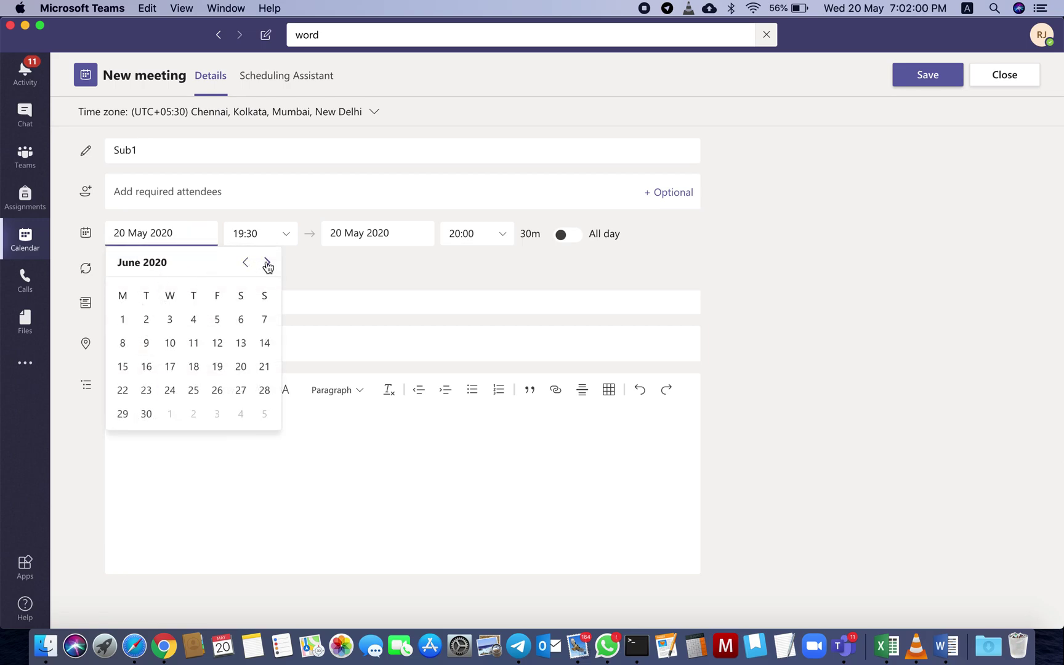
pyautogui.click(147, 320)
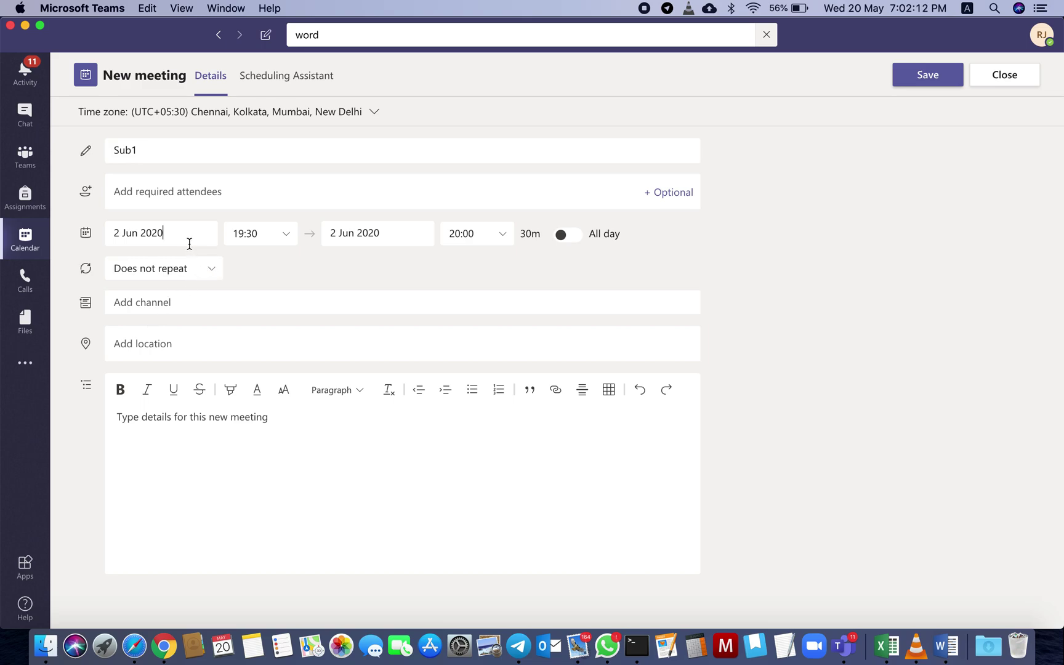
# Step: Set the new meeting's start time to 10:00
pyautogui.click(287, 238)
pyautogui.scroll(2, 261, 281)
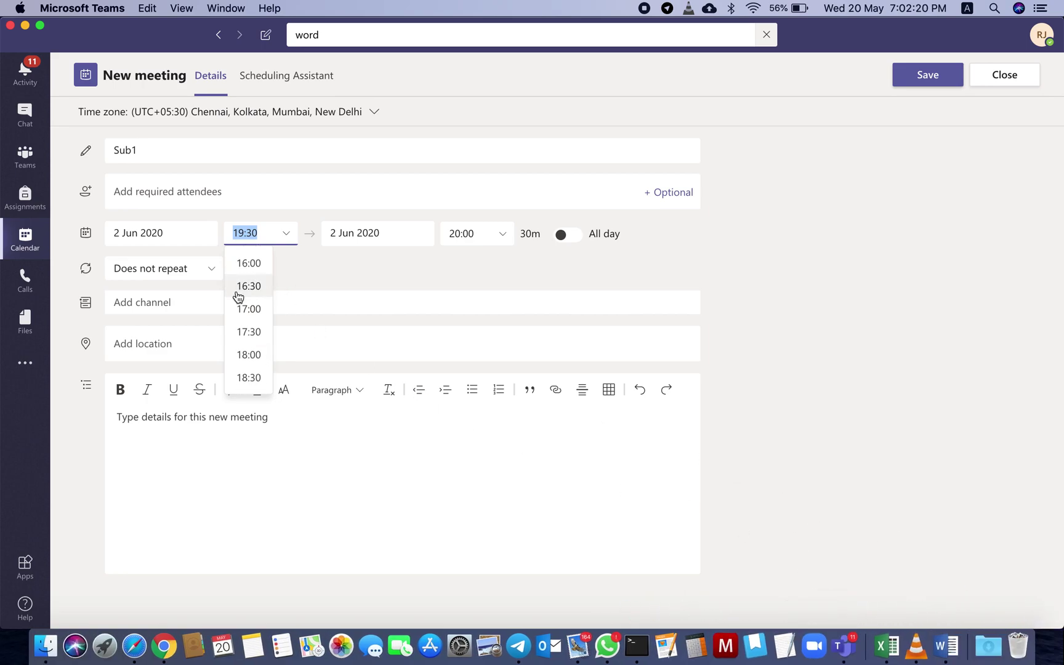
pyautogui.scroll(10, 238, 297)
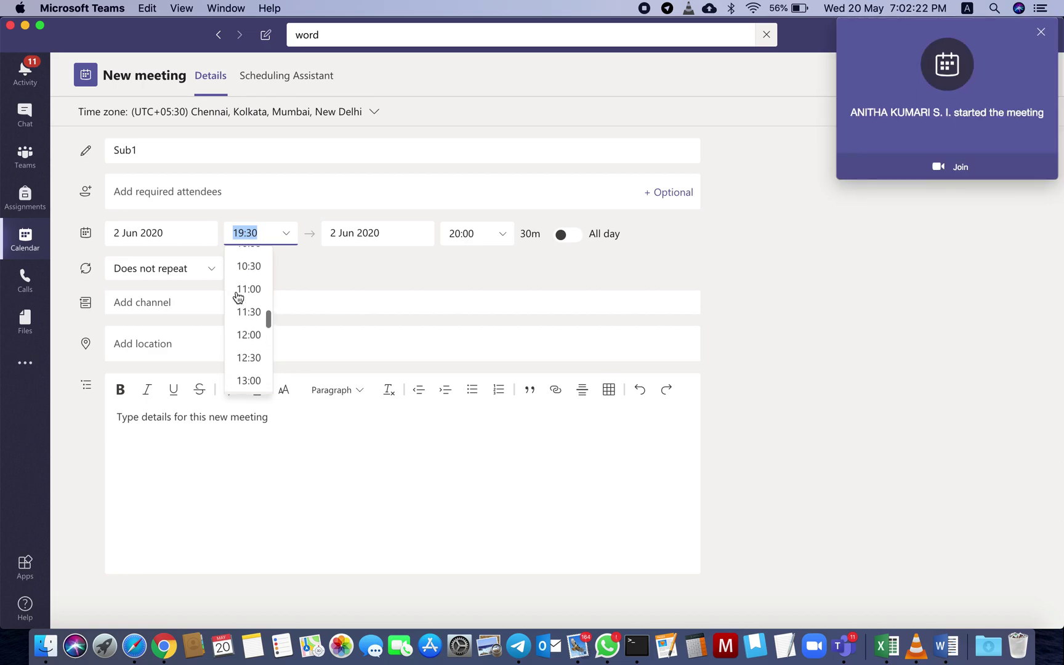
pyautogui.scroll(3, 239, 299)
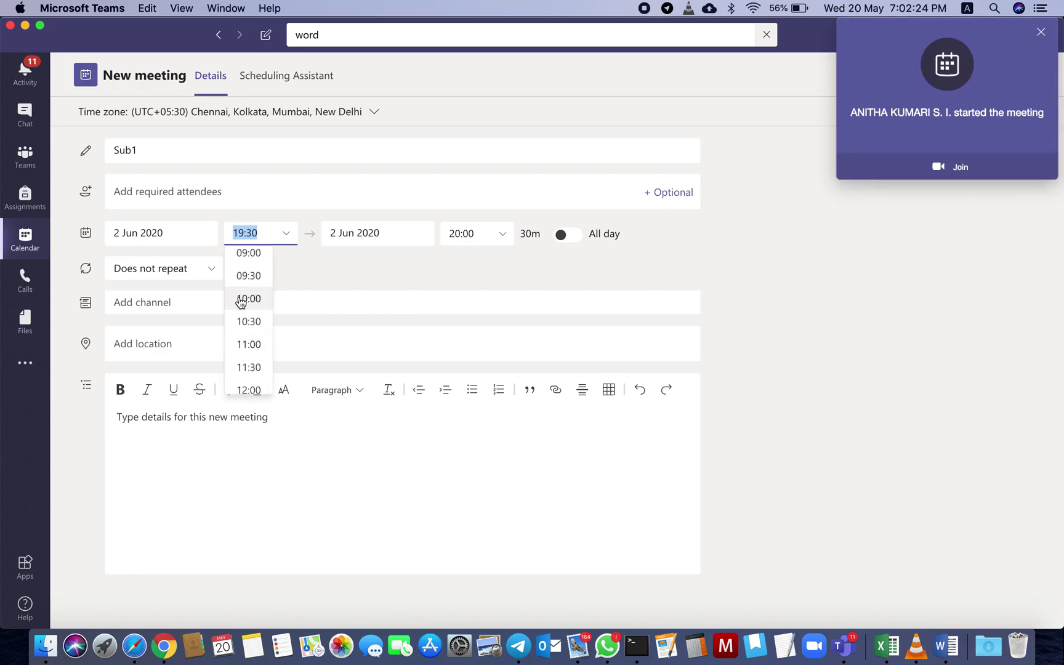
pyautogui.click(240, 300)
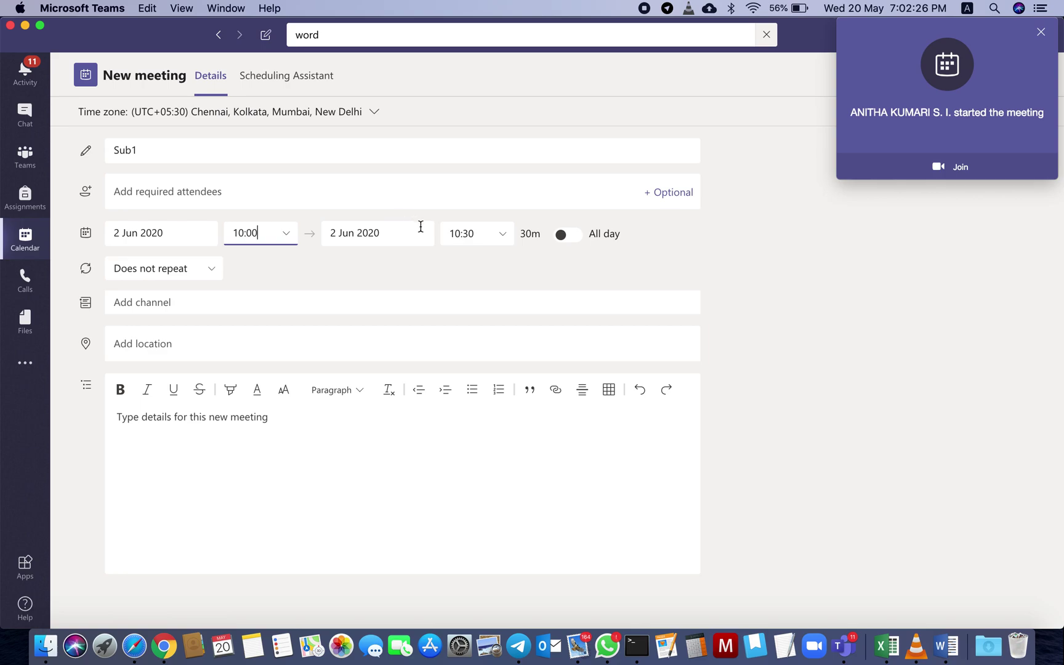
# Step: Set the meeting's end time to the custom value 10:40 and make it repeat weekly
pyautogui.click(482, 233)
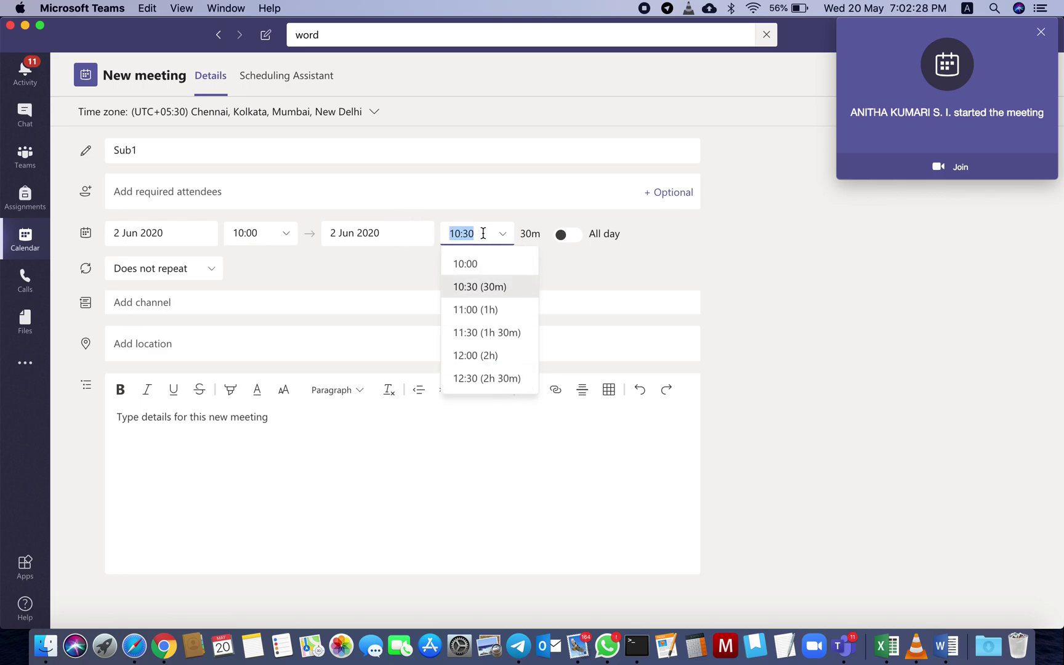
pyautogui.click(482, 233)
pyautogui.press('BackSpace')
pyautogui.press('BackSpace')
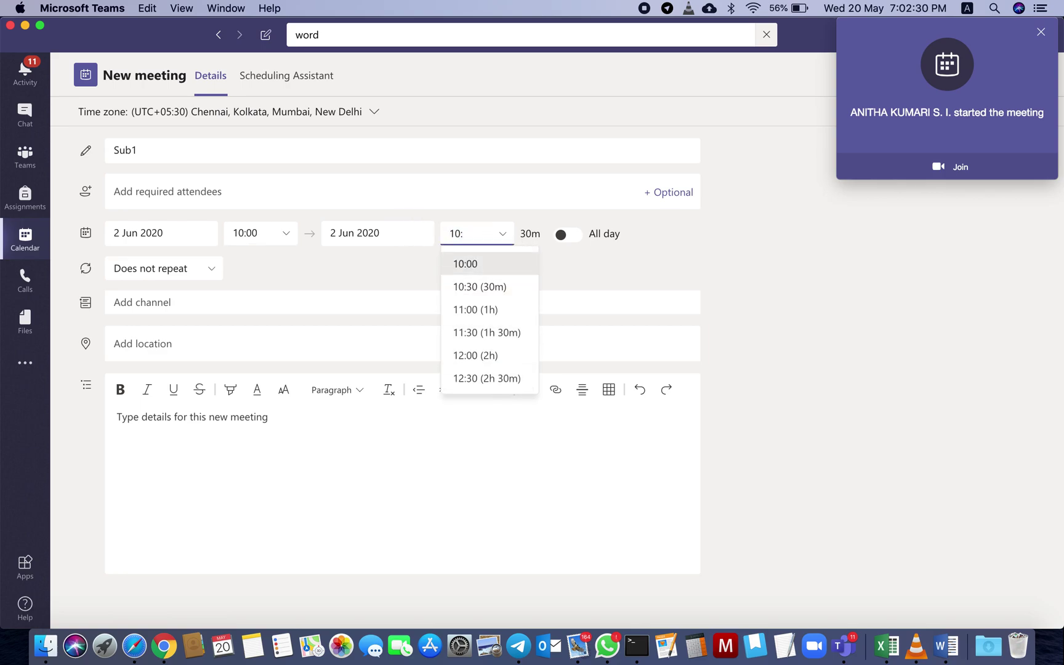
pyautogui.write('40')
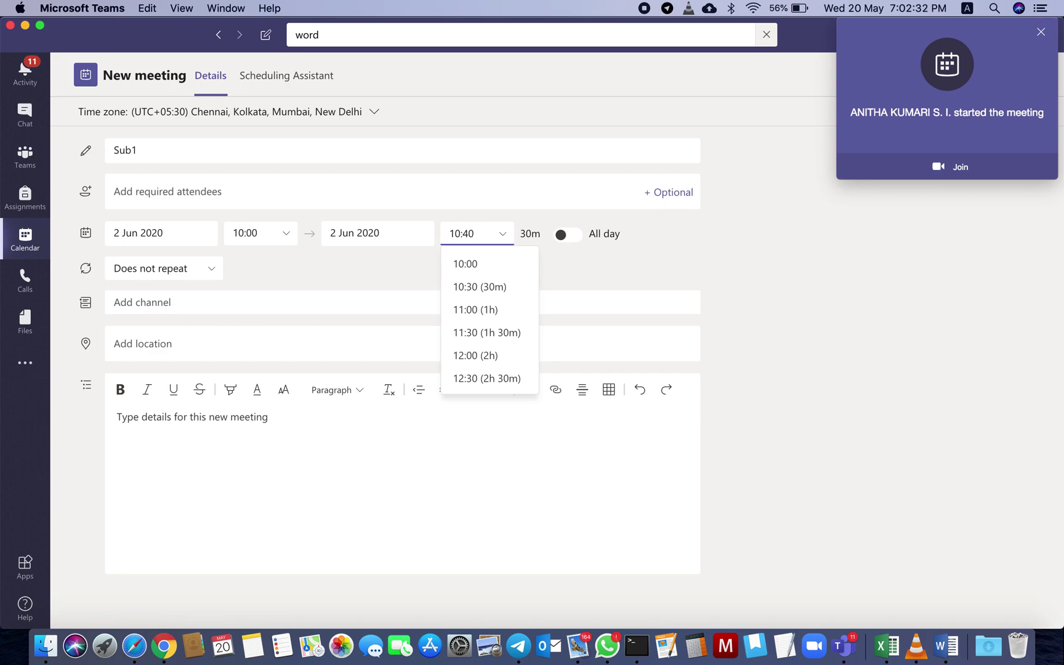
pyautogui.press('Return')
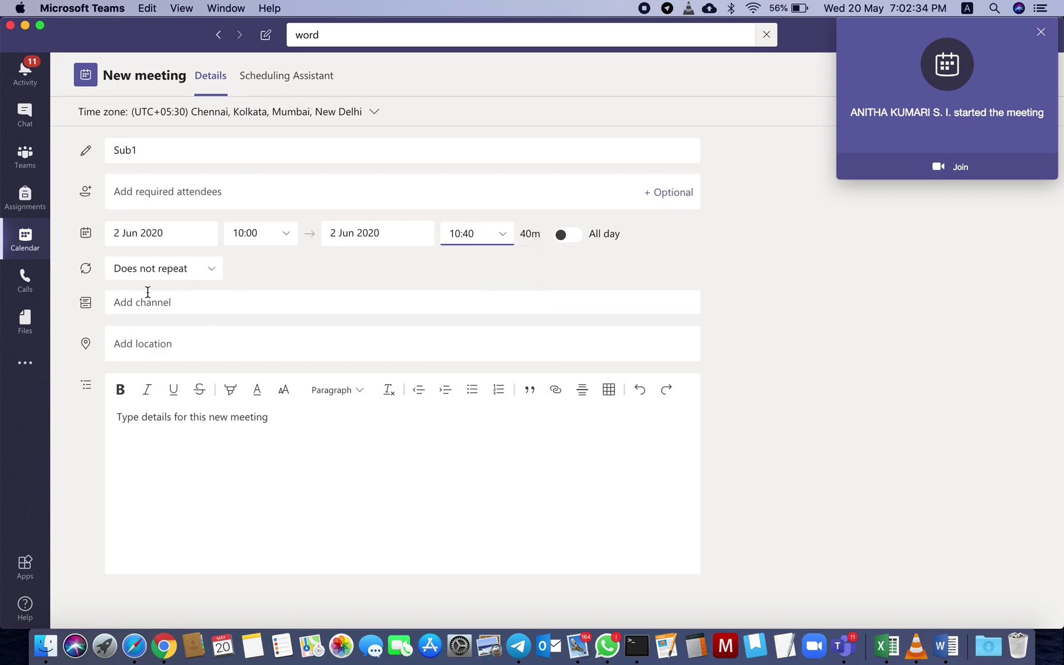
pyautogui.click(213, 274)
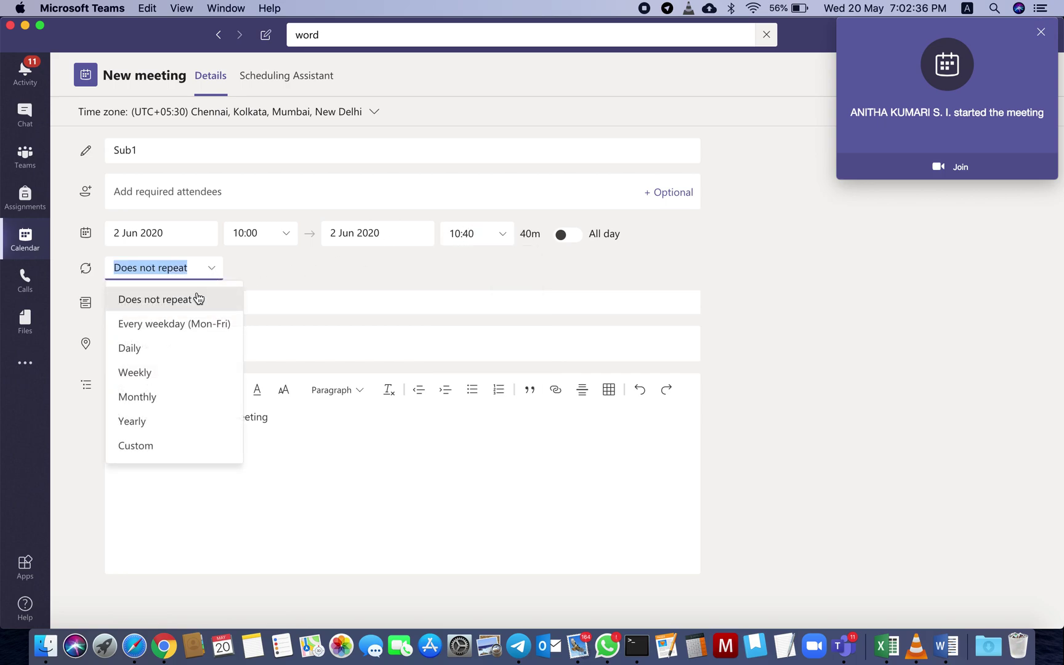
pyautogui.click(171, 377)
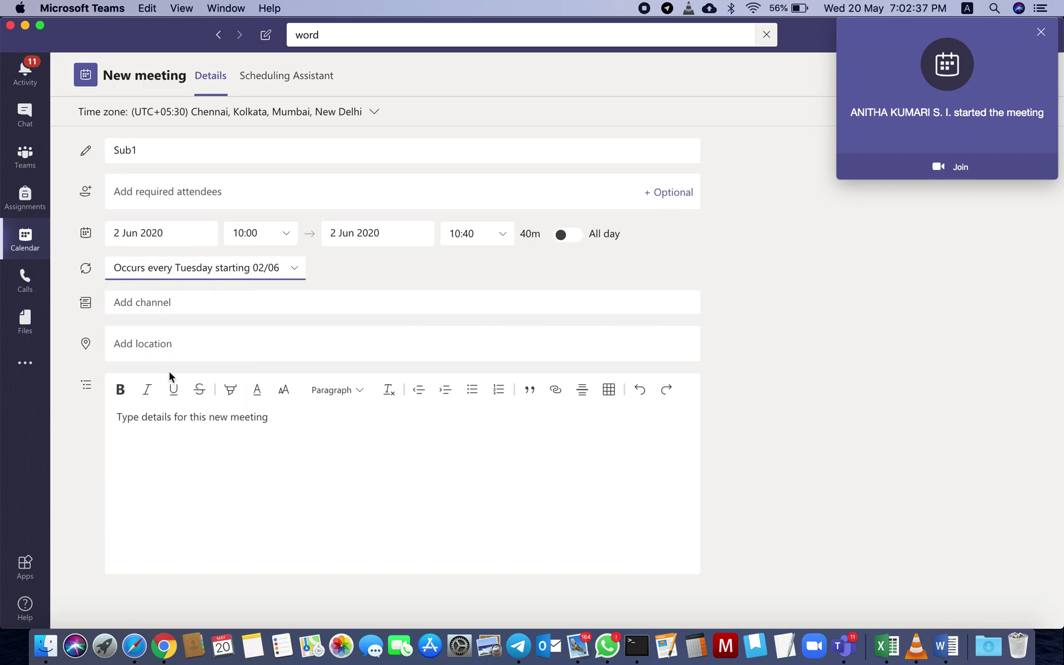
# Step: Add the General channel of the XII A 2020-2021 LSST team to the Tuesday meeting and send the invitation
pyautogui.click(221, 304)
pyautogui.scroll(-5, 222, 410)
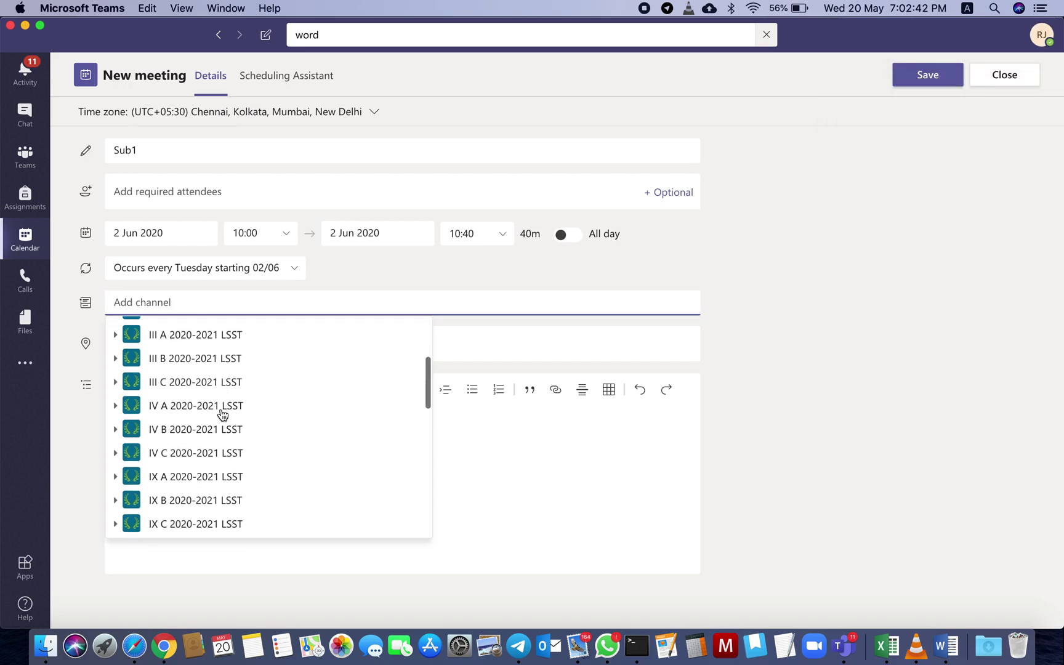
pyautogui.scroll(-10, 222, 413)
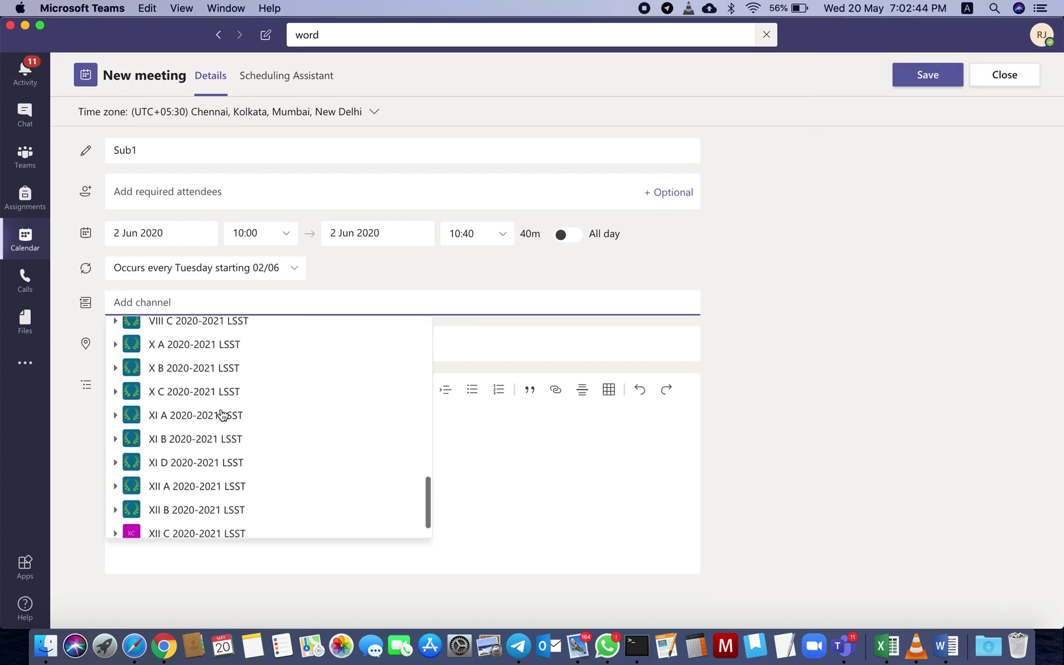
pyautogui.scroll(-1, 222, 411)
pyautogui.click(203, 460)
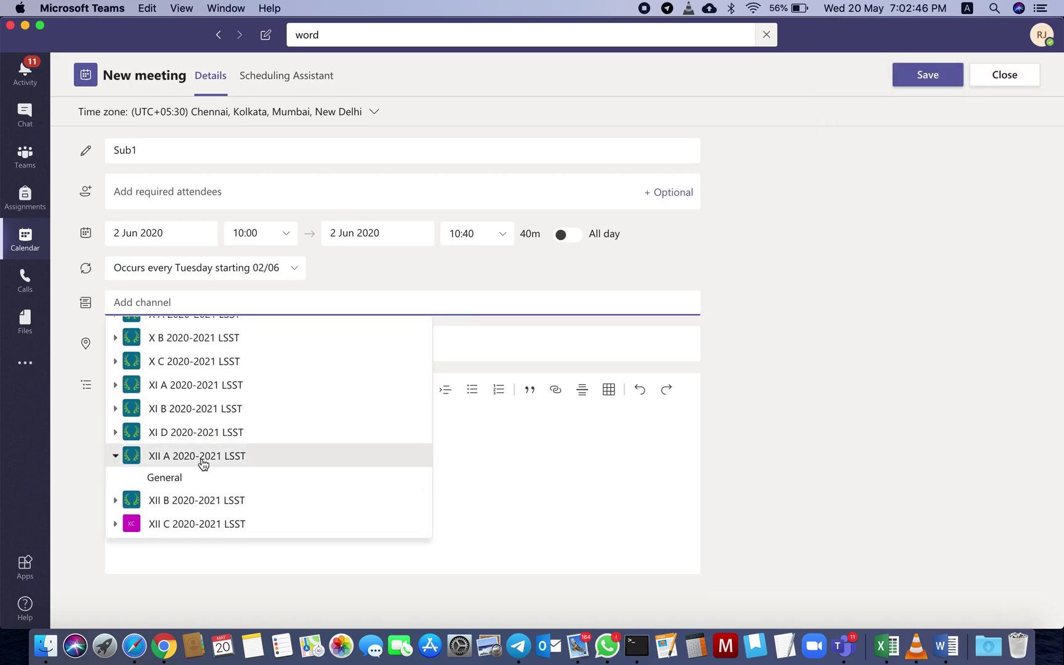
pyautogui.click(167, 483)
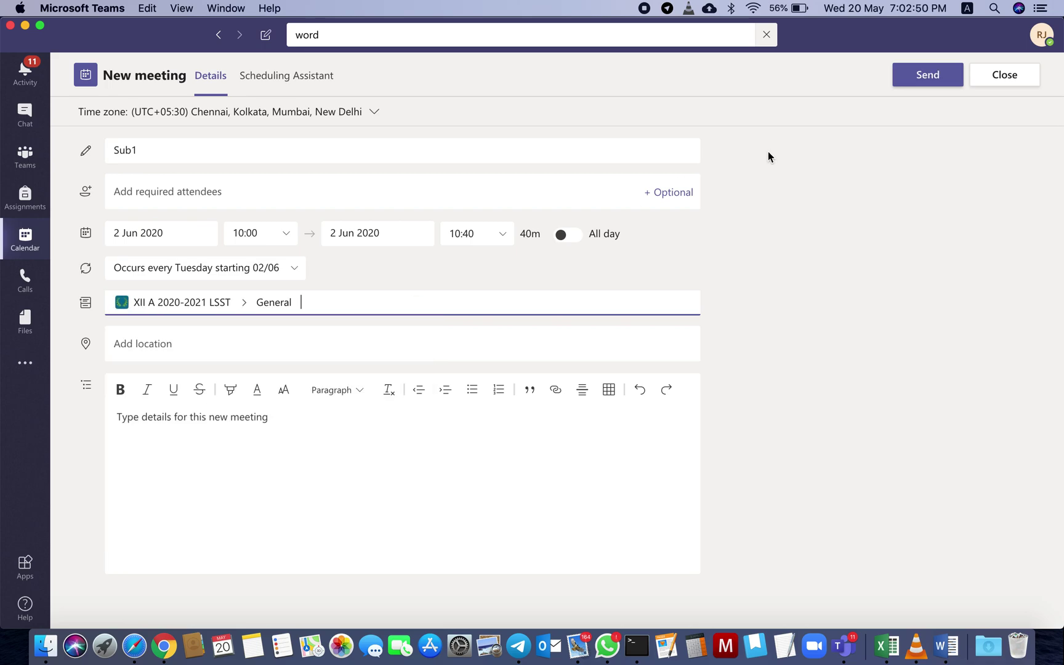
pyautogui.click(926, 75)
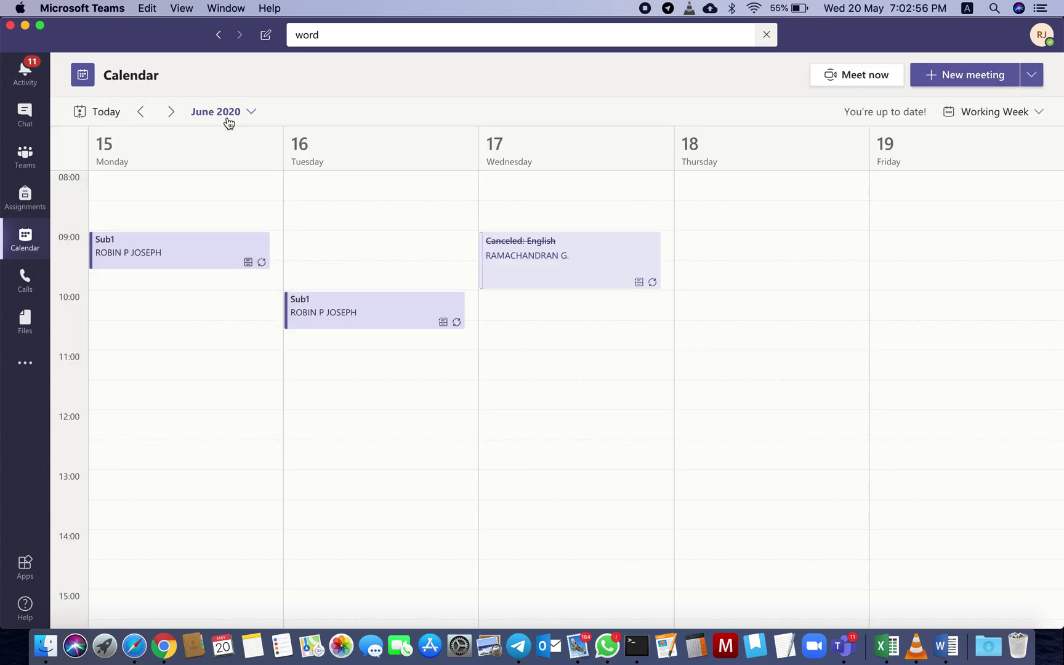
# Step: Check the Monday and Tuesday Sub1 meetings in the working weeks starting 1 and 8 June 2020
pyautogui.click(250, 113)
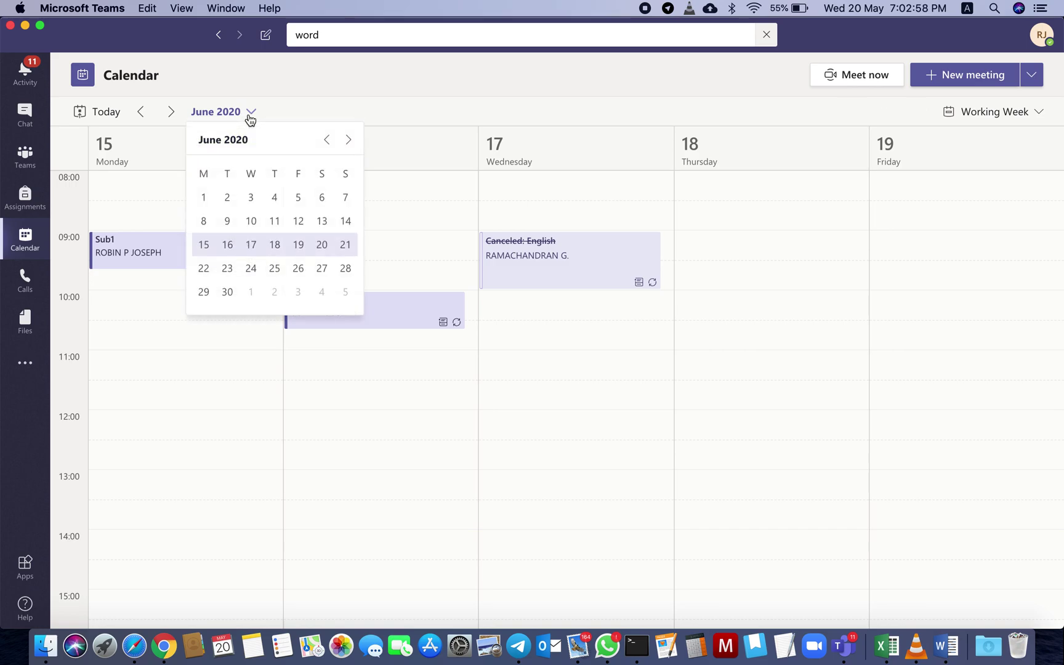
pyautogui.click(204, 198)
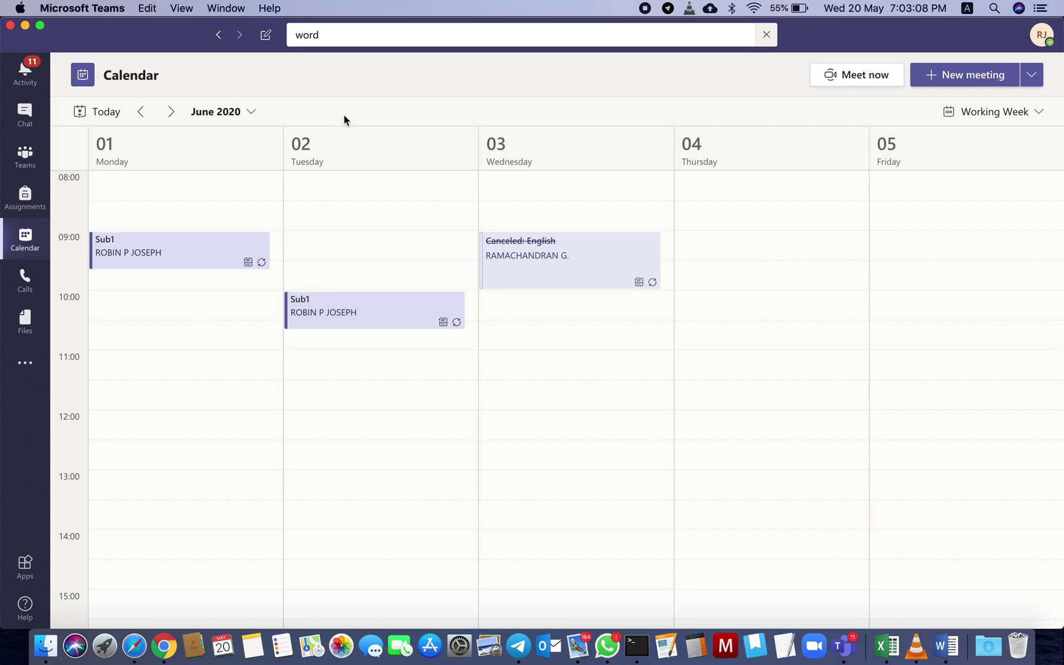
pyautogui.click(251, 113)
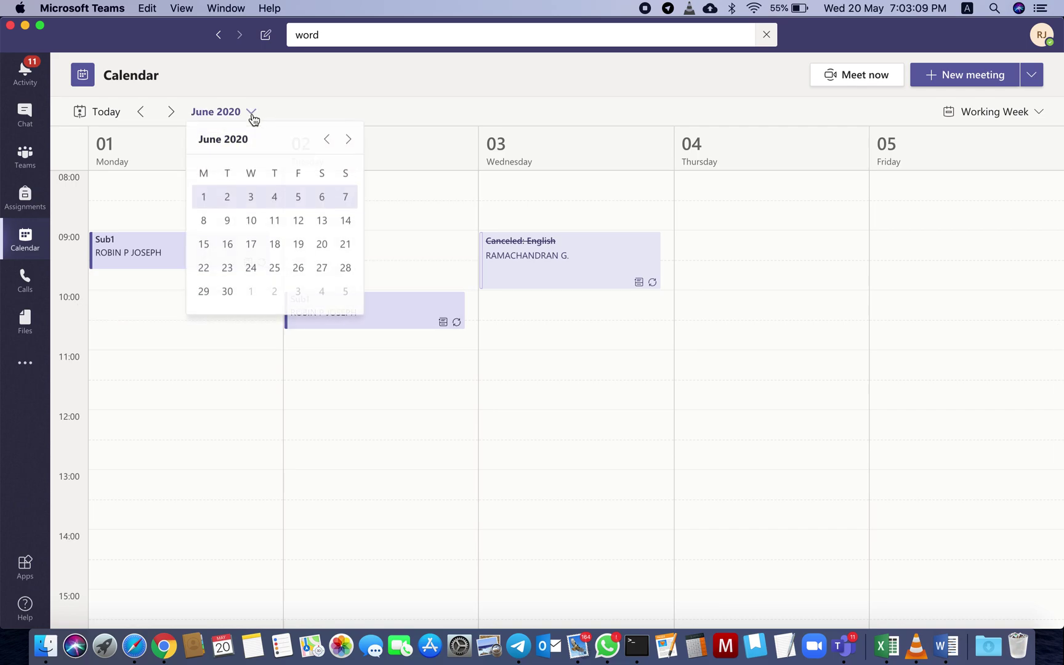
pyautogui.click(204, 223)
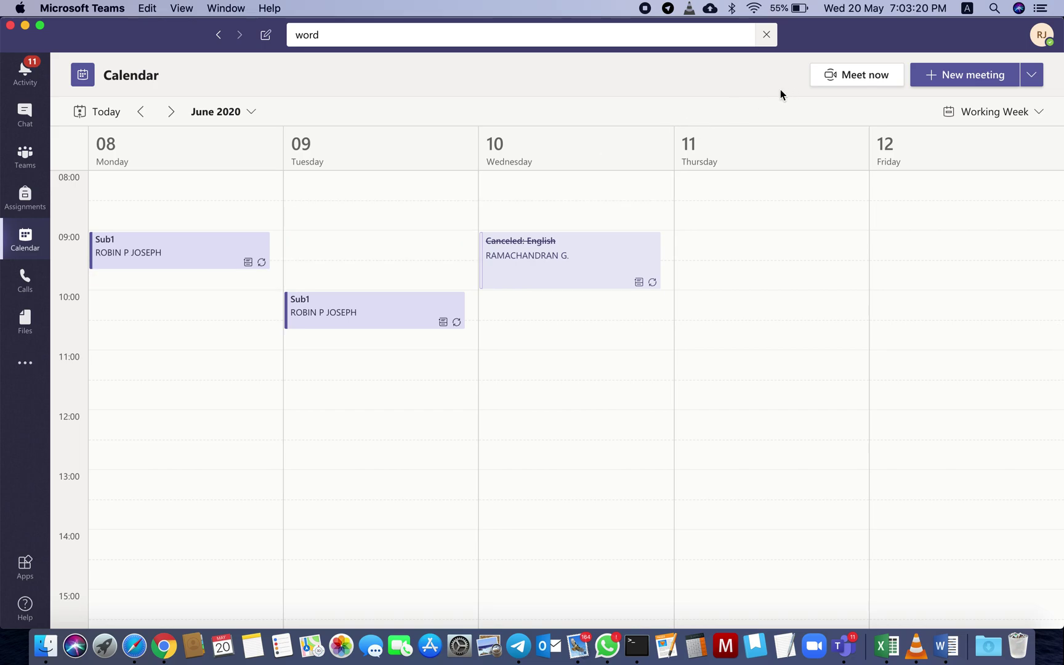
# Step: Look up the Wednesday XII A class slot in the Excel timetable and return to Microsoft Teams
pyautogui.click(25, 27)
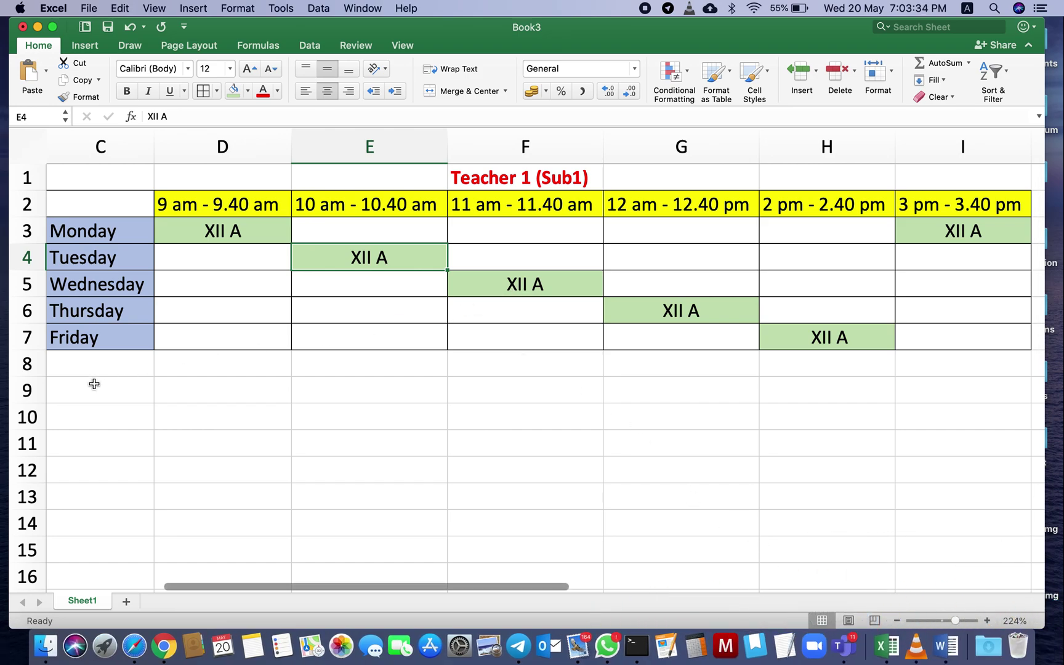
pyautogui.click(102, 285)
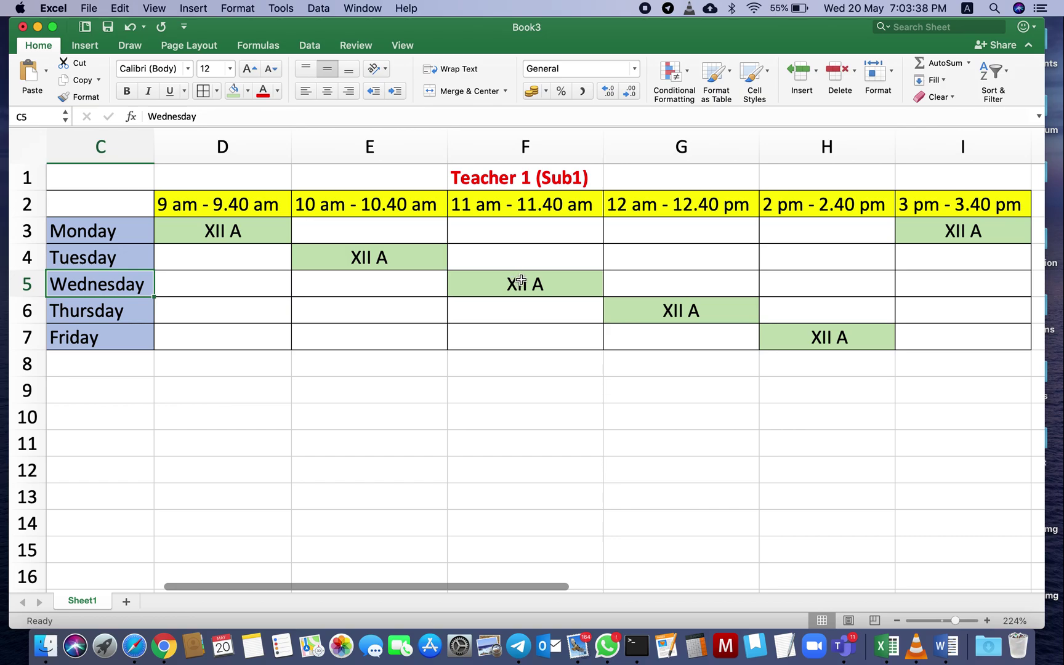
pyautogui.click(843, 645)
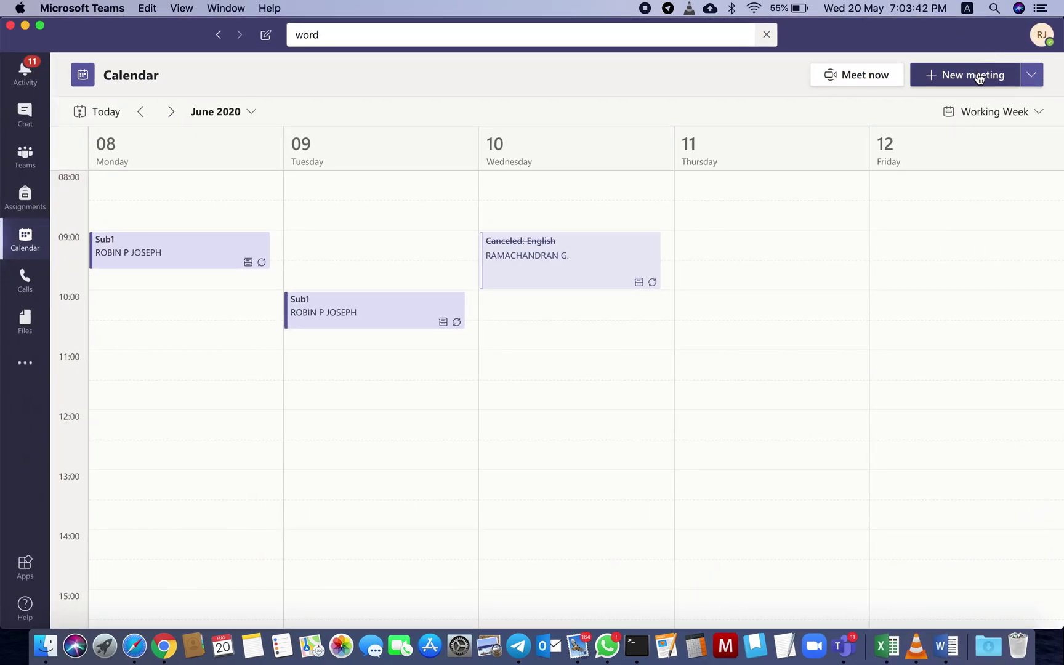
# Step: Create a new meeting titled Sub1 and set its date to 3 June 2020
pyautogui.click(976, 75)
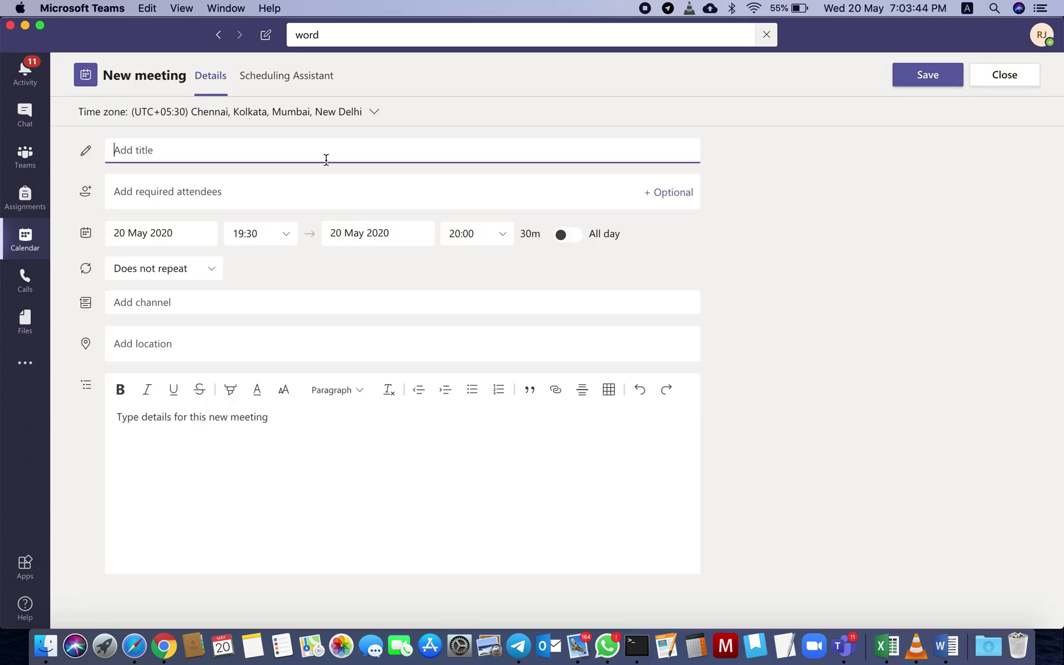
pyautogui.write('Sub1')
pyautogui.click(185, 239)
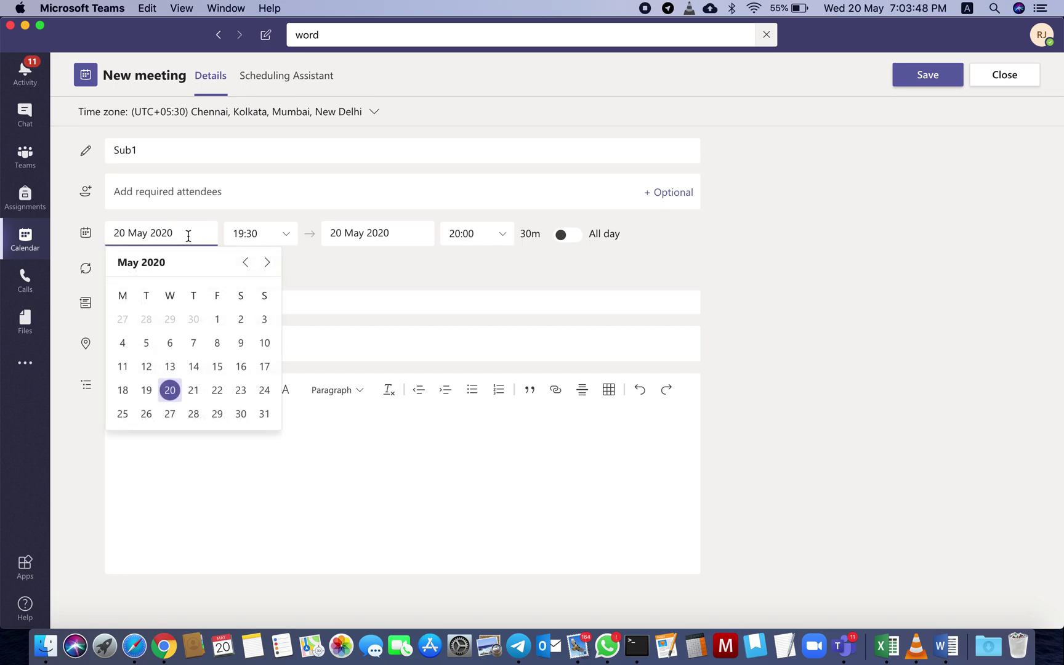
pyautogui.click(247, 263)
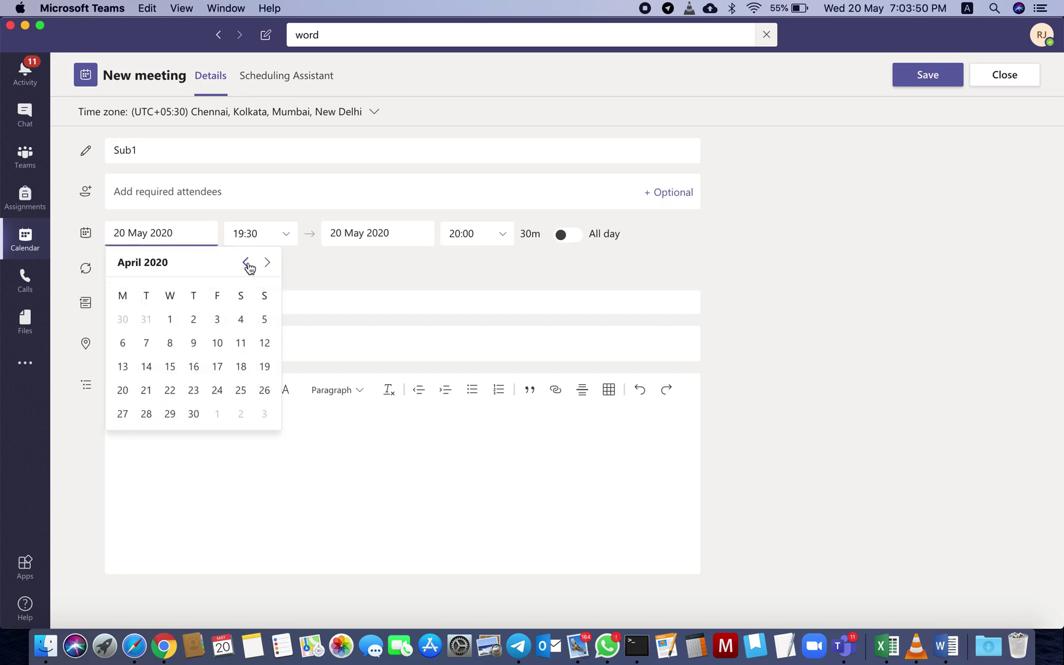
pyautogui.click(271, 266)
pyautogui.click(271, 267)
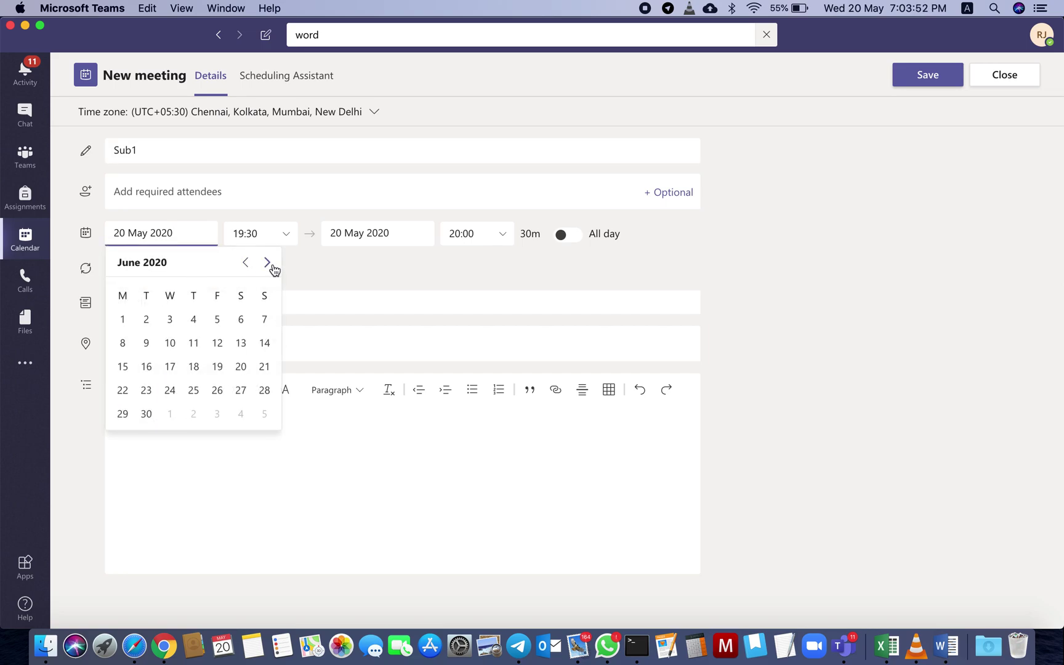
pyautogui.click(170, 321)
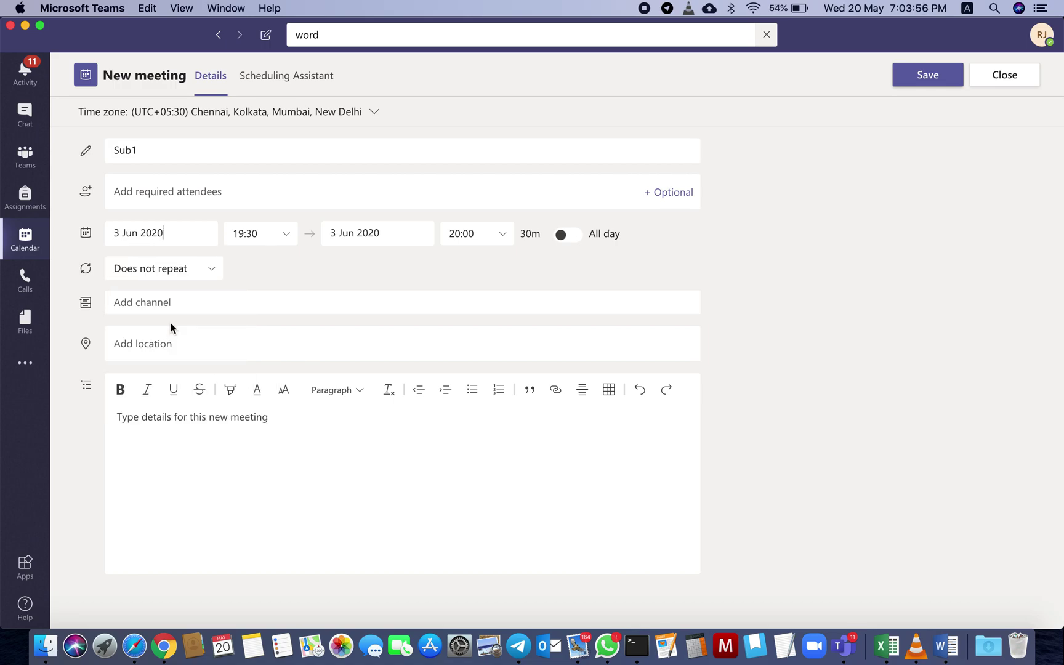
# Step: Set the Wednesday meeting's start time to 11:00
pyautogui.click(242, 232)
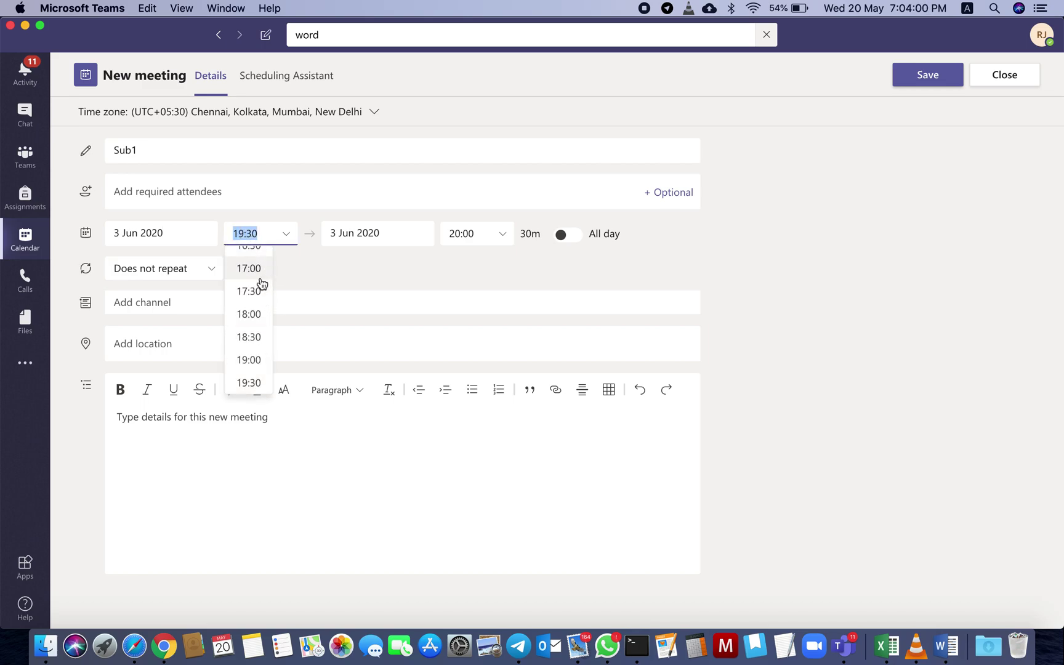
pyautogui.scroll(5, 262, 283)
pyautogui.scroll(5, 262, 283)
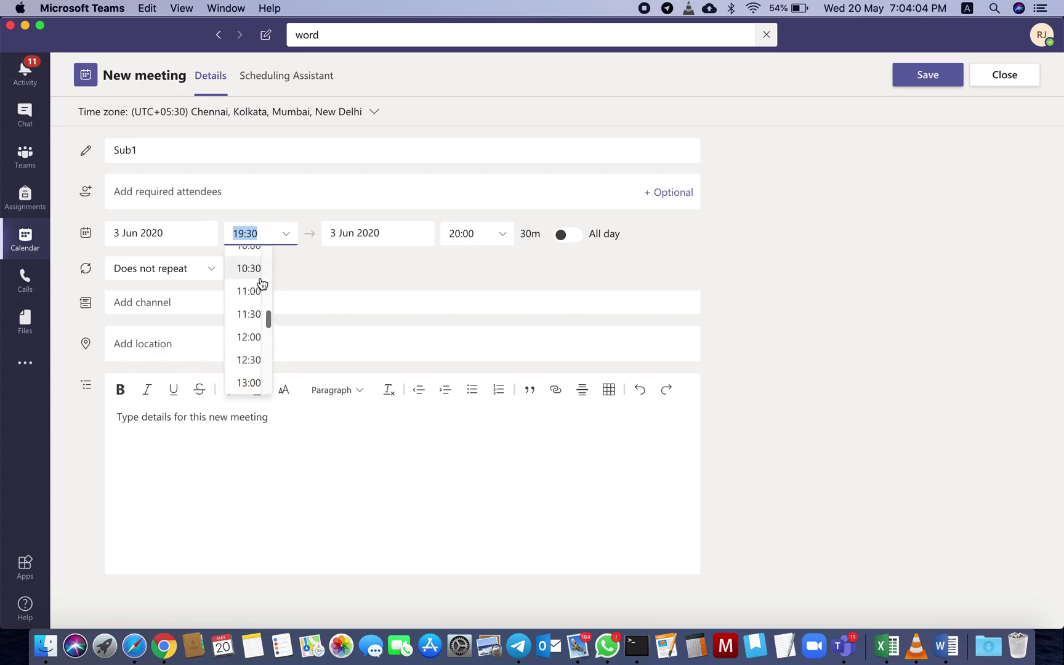
pyautogui.click(249, 291)
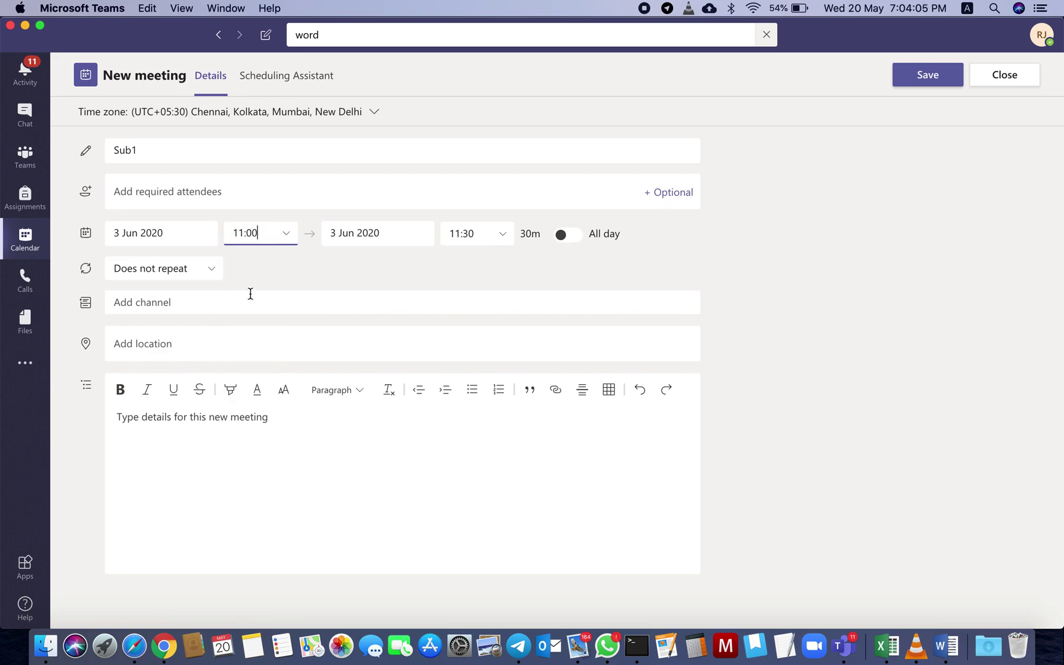
# Step: Set the Wednesday meeting's end time to the custom value 11:40 and make it repeat weekly
pyautogui.click(479, 234)
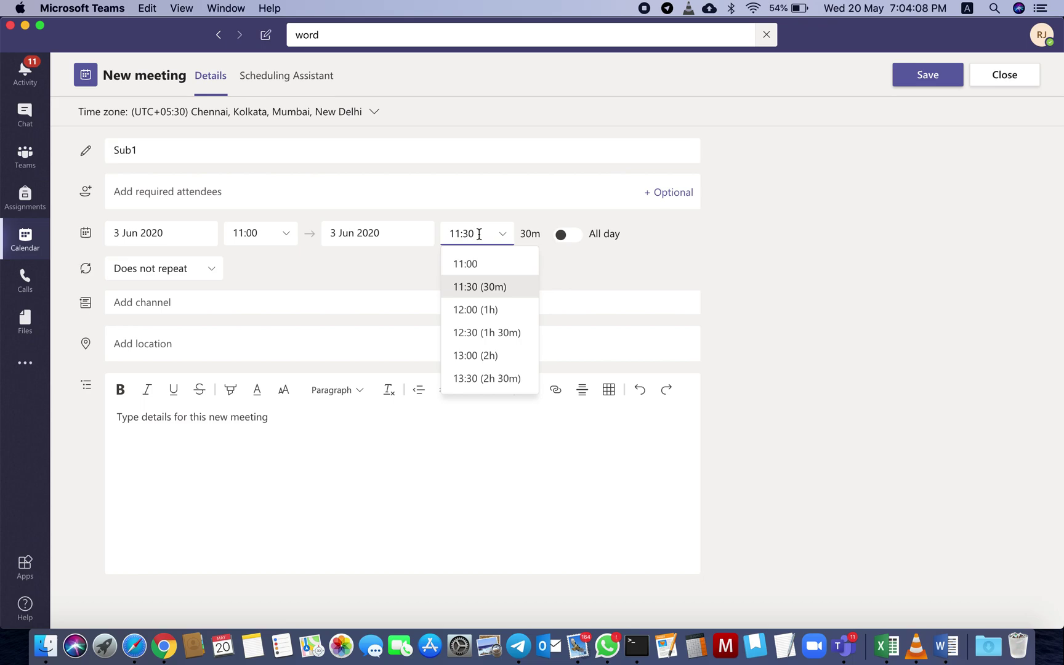
pyautogui.press('BackSpace')
pyautogui.press('BackSpace')
pyautogui.write('4')
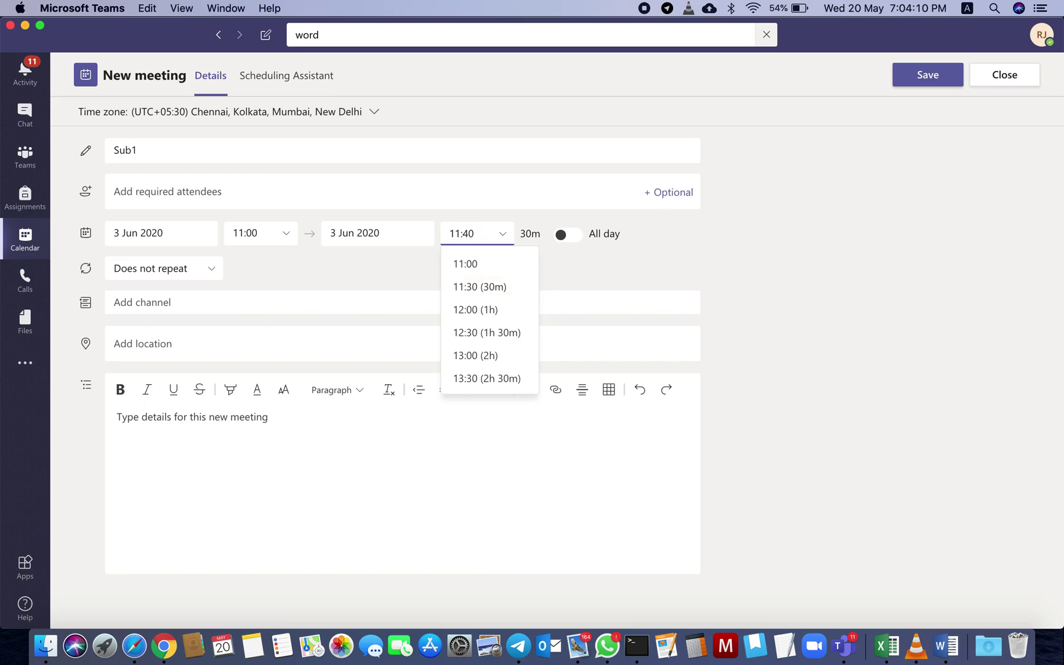
pyautogui.press('Return')
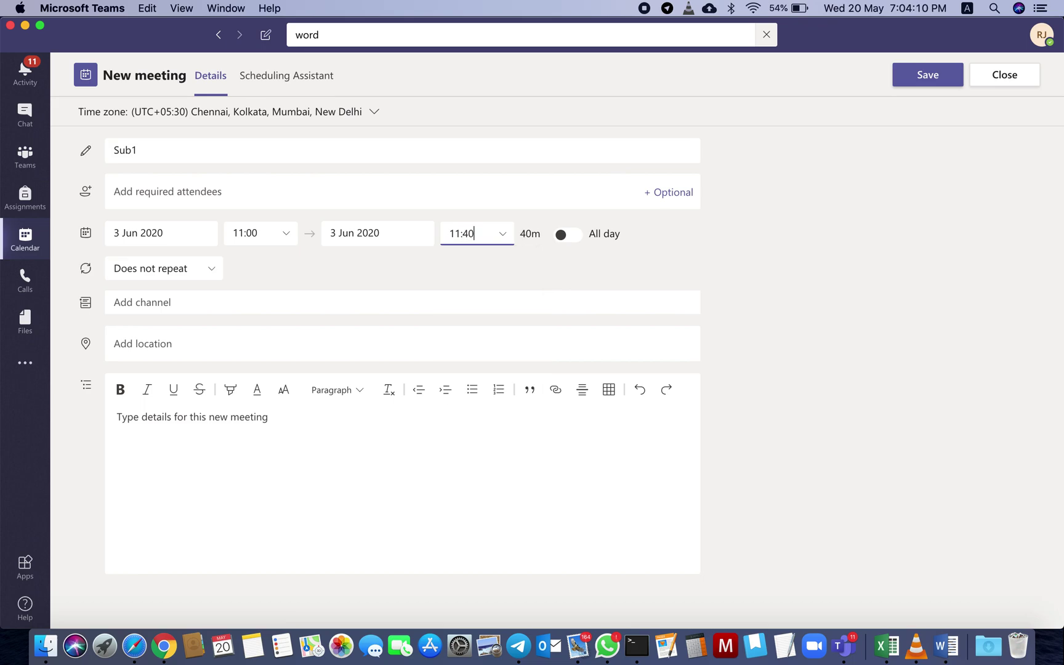
pyautogui.click(207, 271)
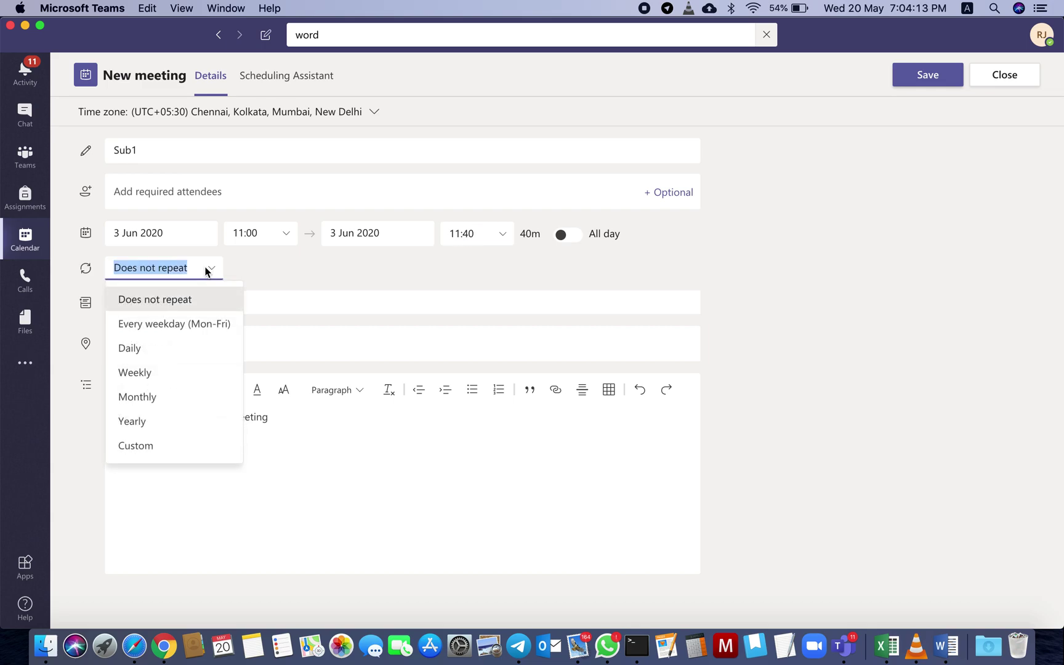
pyautogui.click(158, 372)
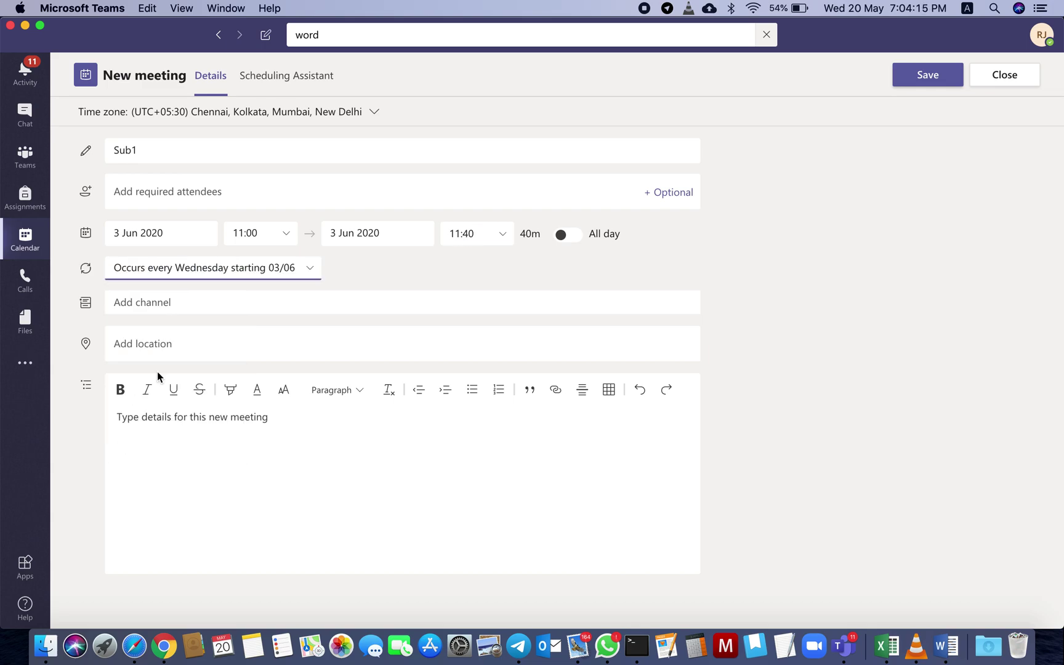
# Step: Add the General channel of the XII A 2020-2021 LSST team to the Wednesday meeting and send the invitation
pyautogui.click(194, 304)
pyautogui.scroll(-15, 183, 454)
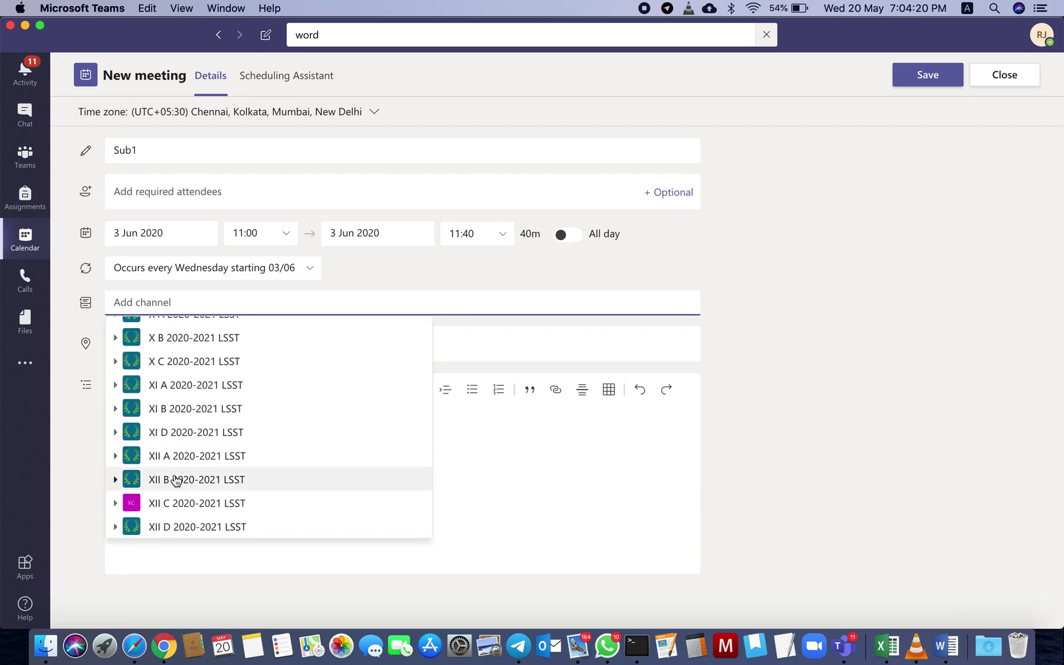
pyautogui.click(185, 463)
pyautogui.click(173, 481)
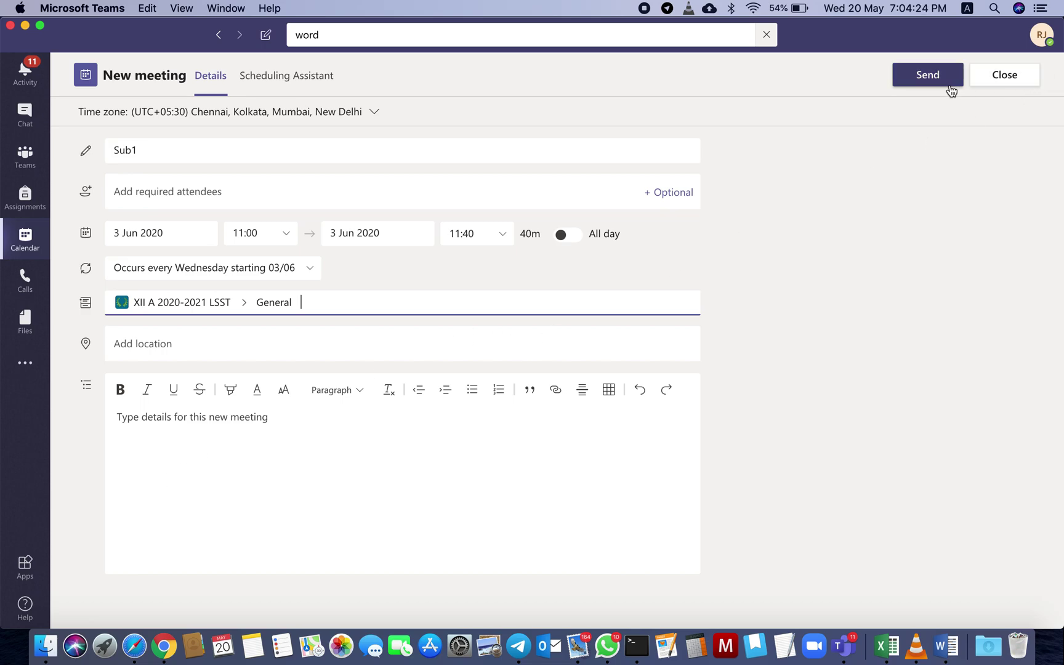
pyautogui.click(928, 84)
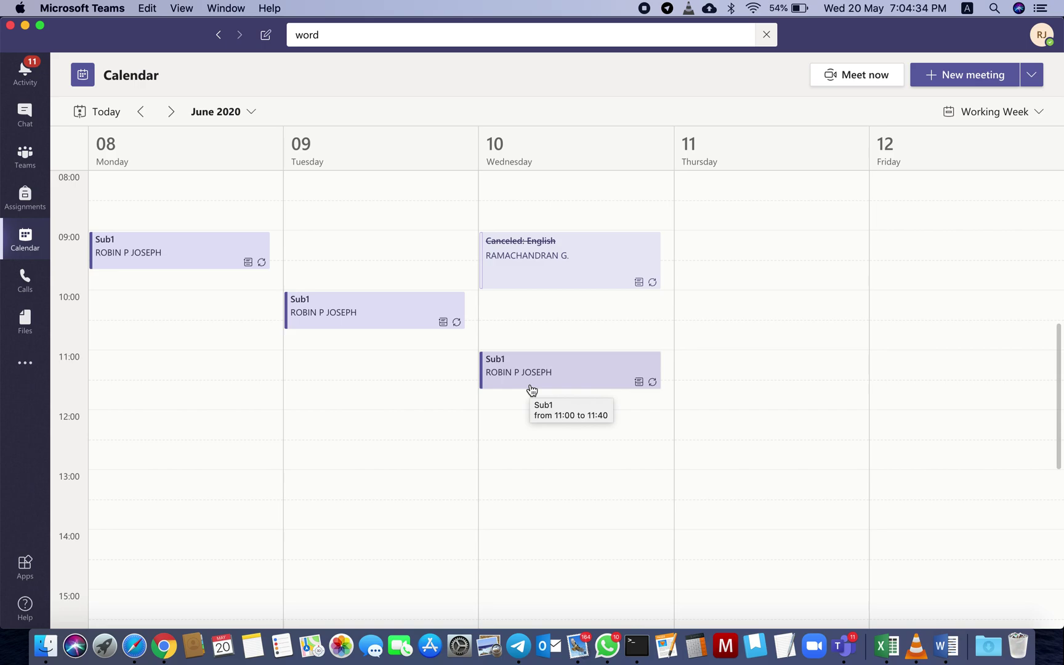
# Step: Show the working week starting 15 June 2020 and view the cancellation options of Monday's Sub1 meeting
pyautogui.click(250, 113)
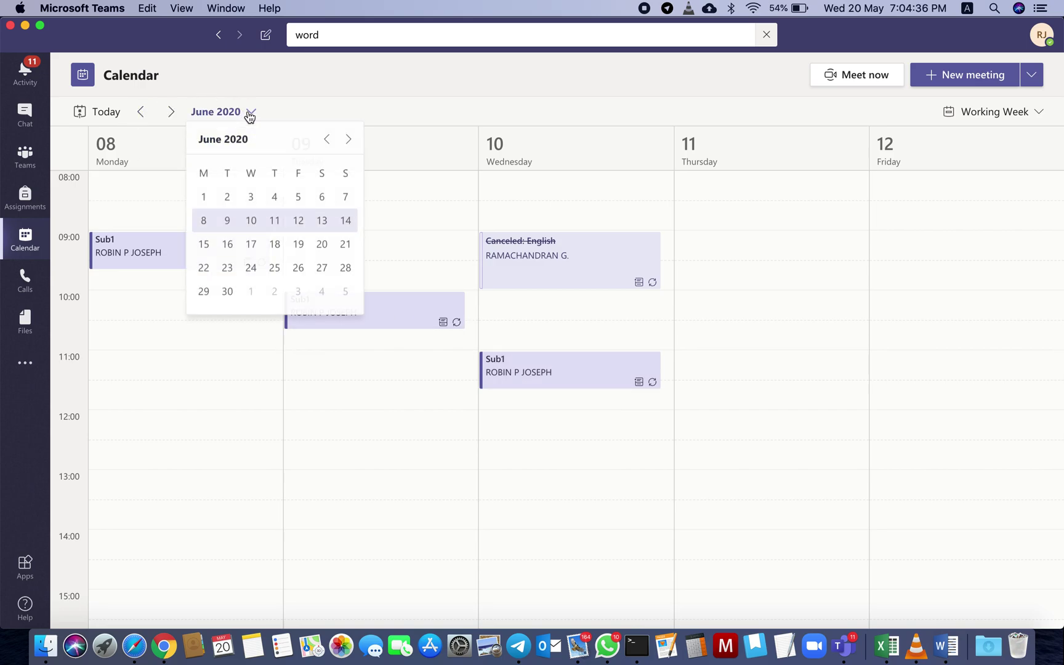
pyautogui.click(204, 245)
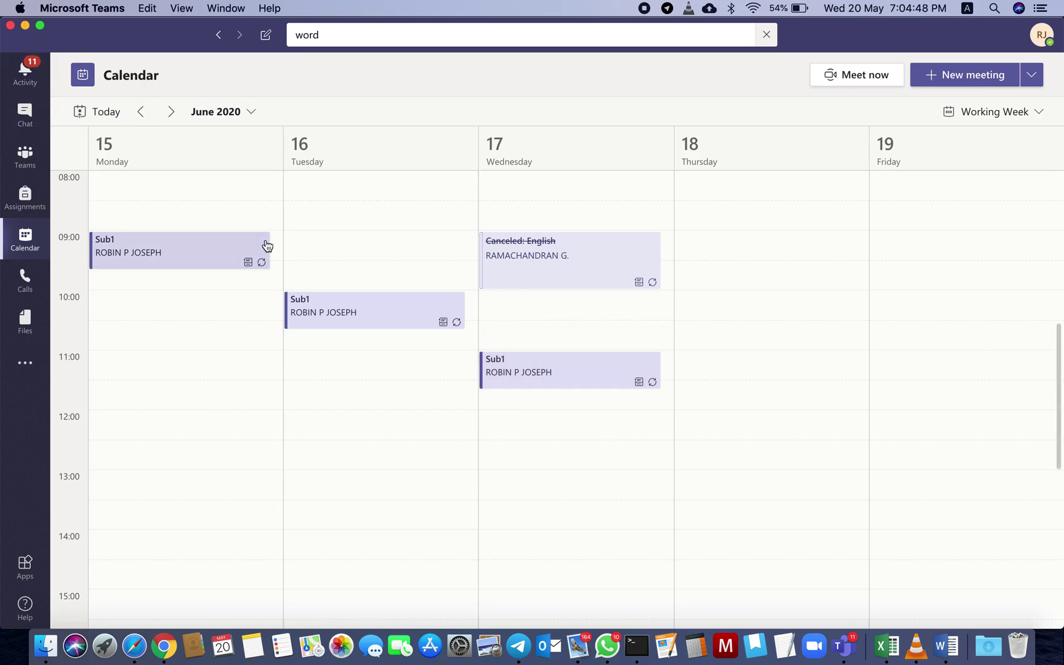
pyautogui.rightClick(210, 248)
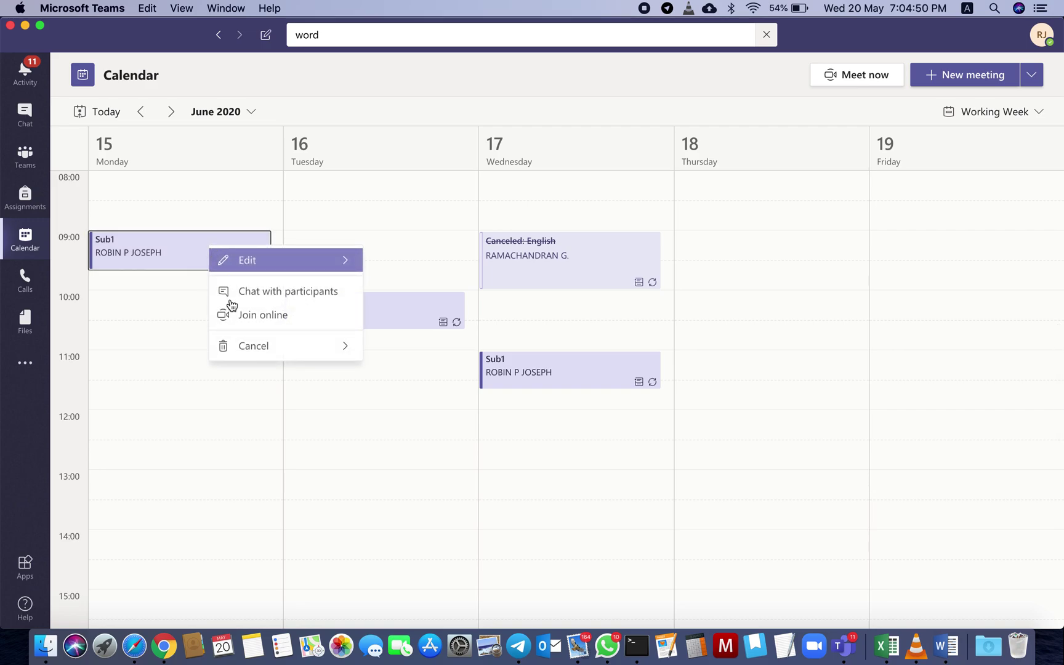
pyautogui.moveTo(289, 355)
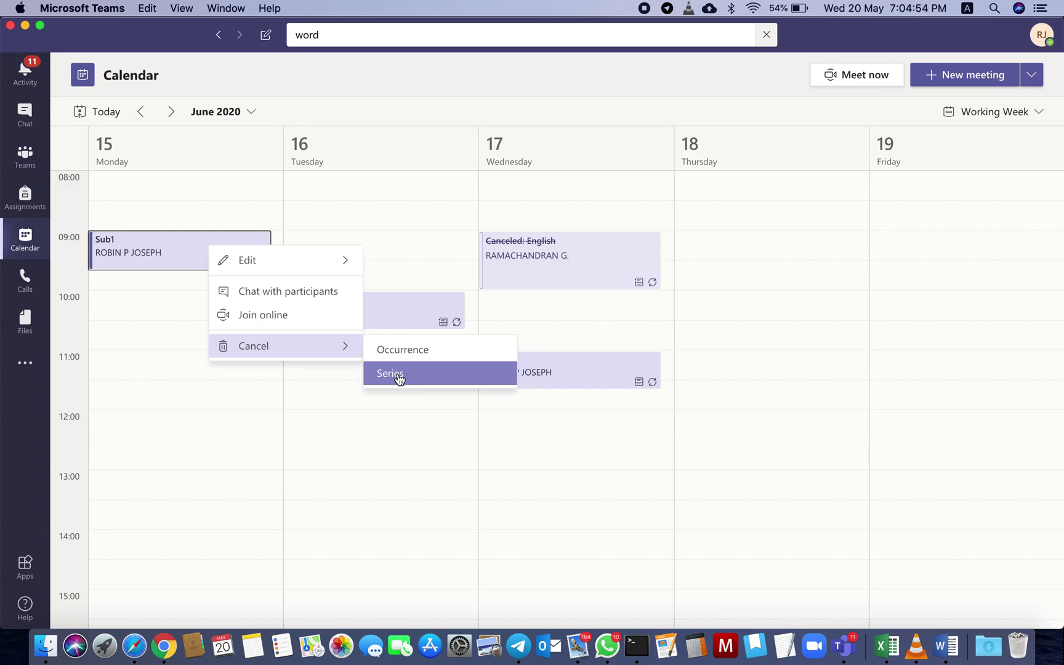
pyautogui.click(129, 416)
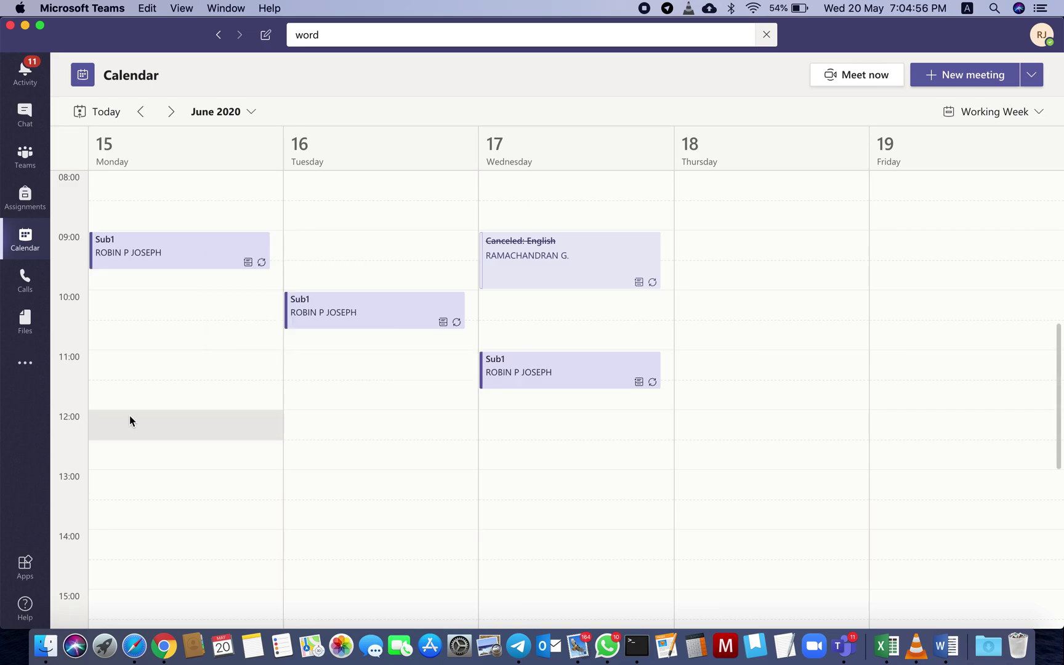
# Step: Cancel only the 15 June occurrence of the Monday Sub1 meeting
pyautogui.scroll(2, 132, 430)
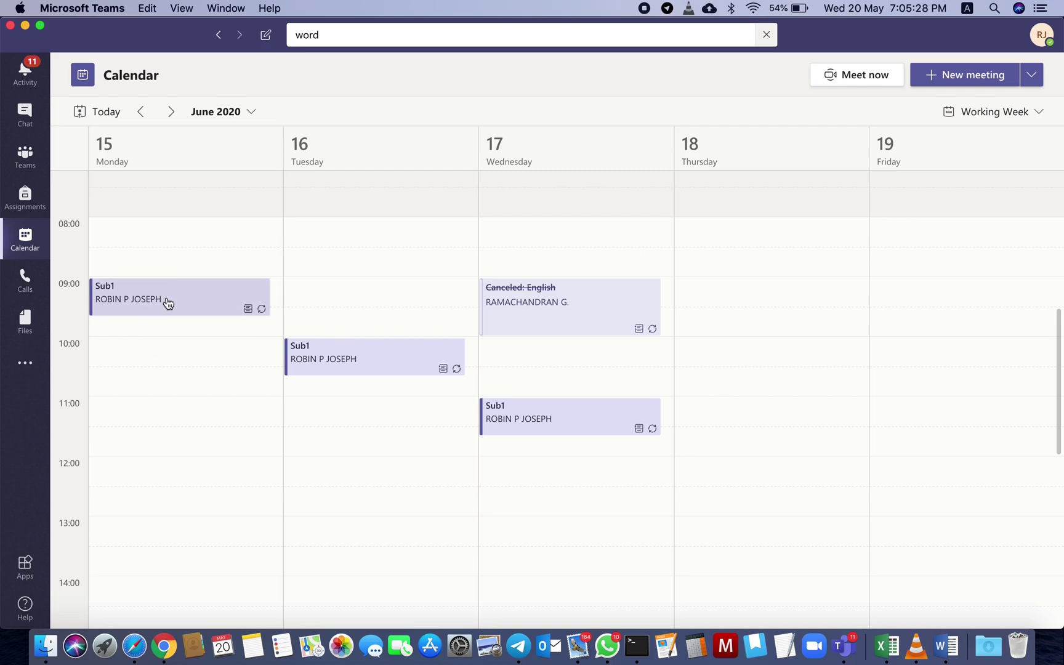
pyautogui.rightClick(166, 299)
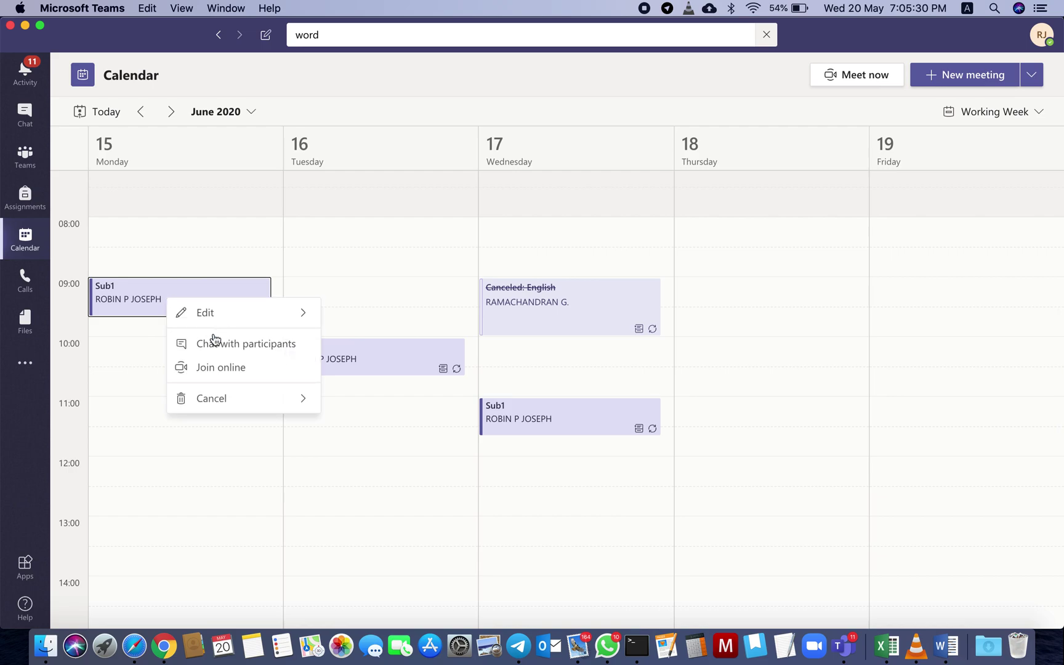
pyautogui.moveTo(245, 402)
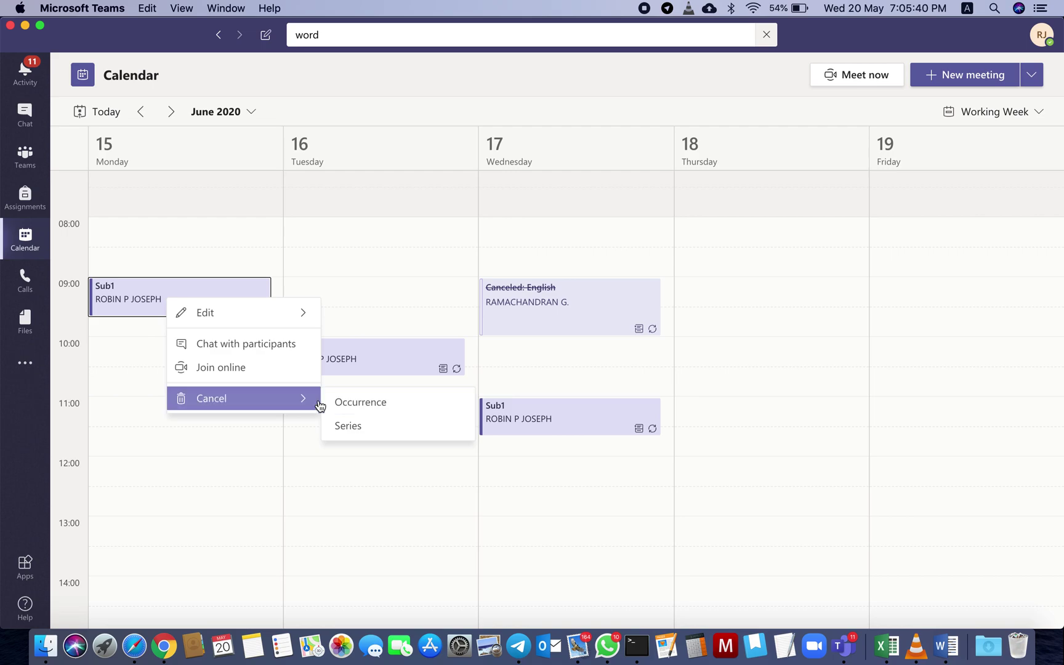
pyautogui.click(360, 404)
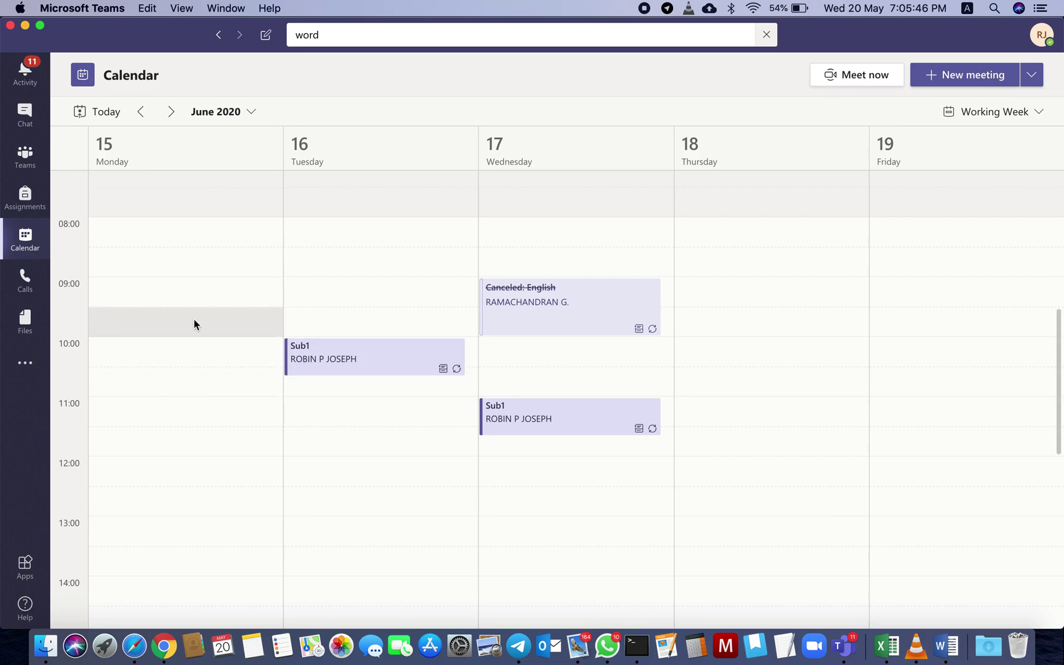
# Step: Go to the working week starting 22 June 2020 and cancel the whole series of the Monday Sub1 meeting
pyautogui.scroll(-1, 194, 323)
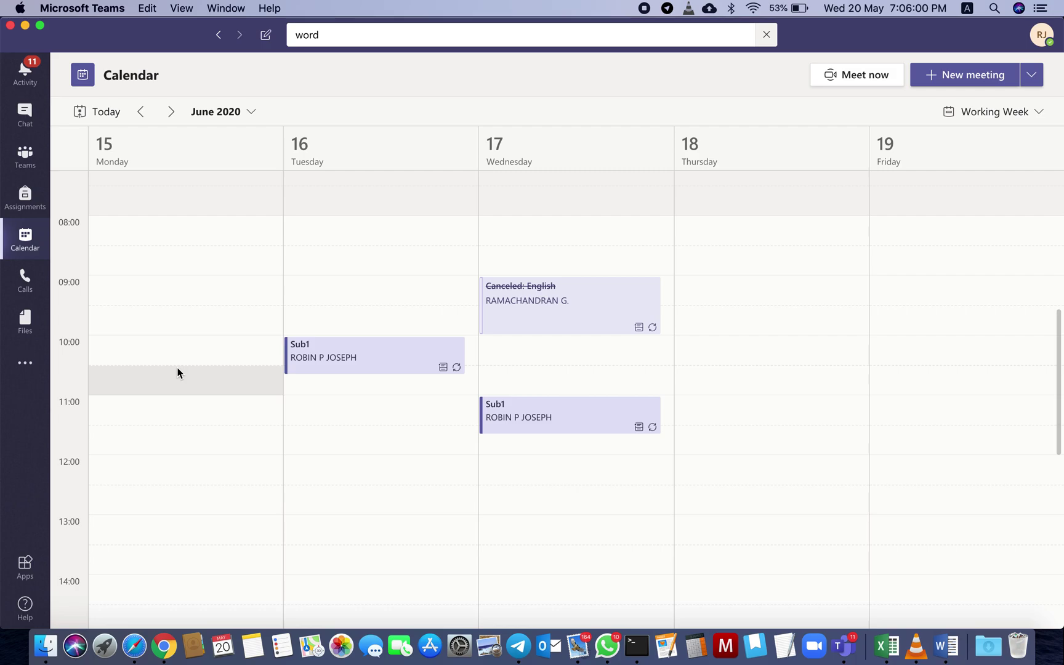
pyautogui.click(249, 117)
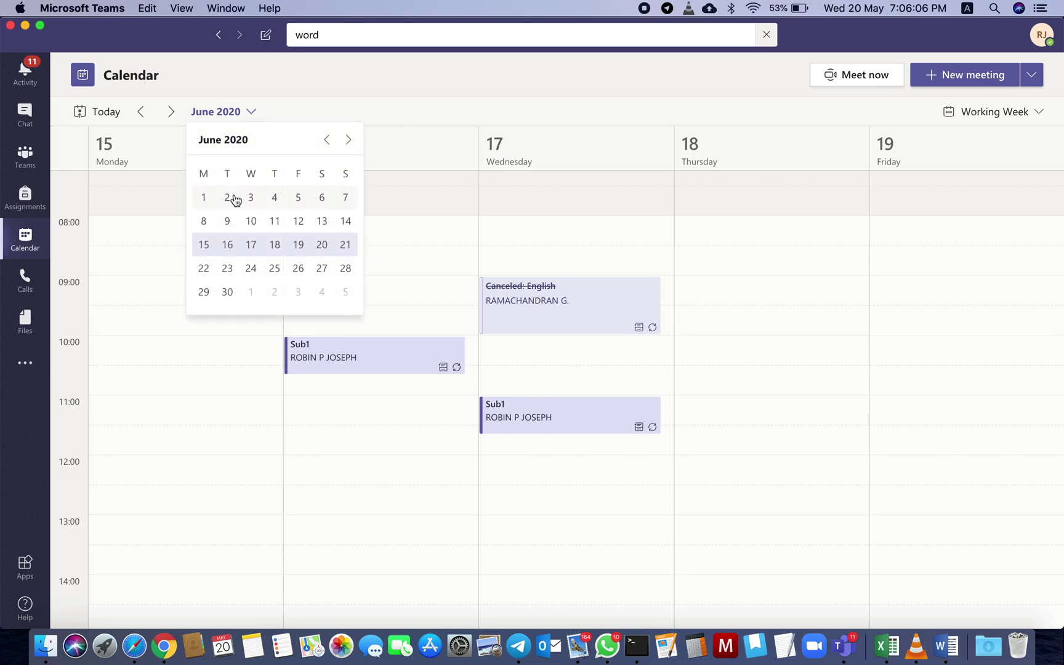
pyautogui.click(204, 272)
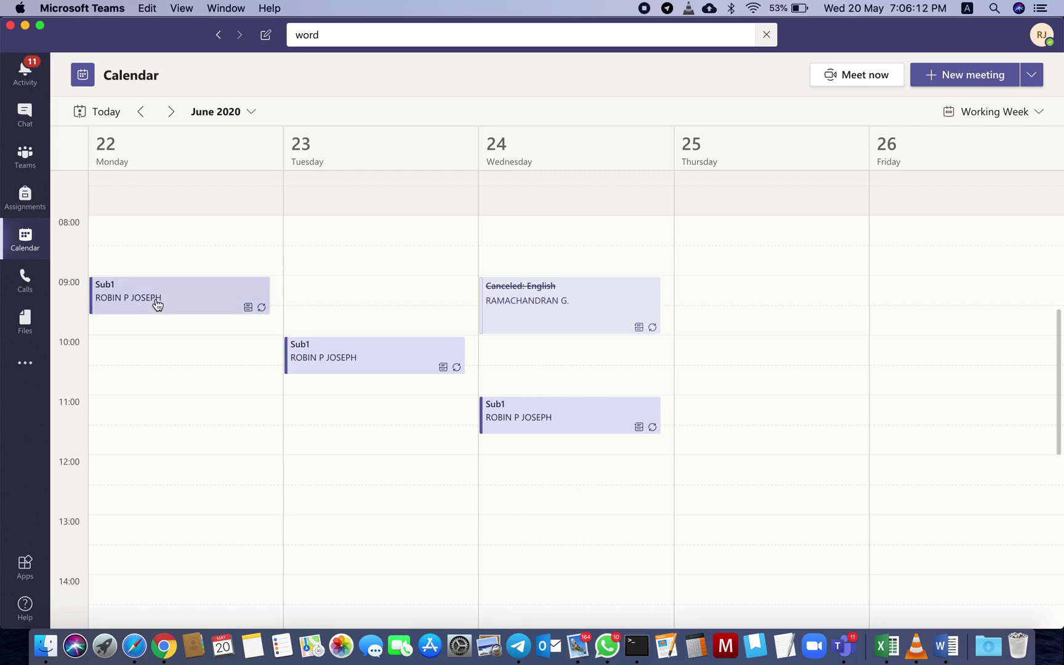
pyautogui.rightClick(157, 300)
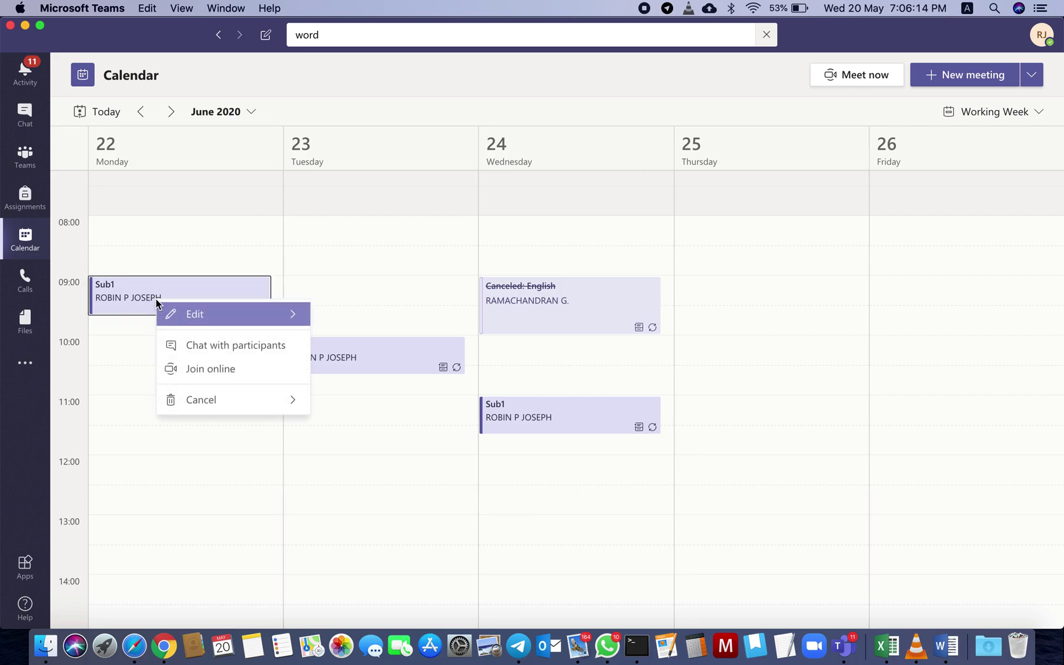
pyautogui.moveTo(231, 400)
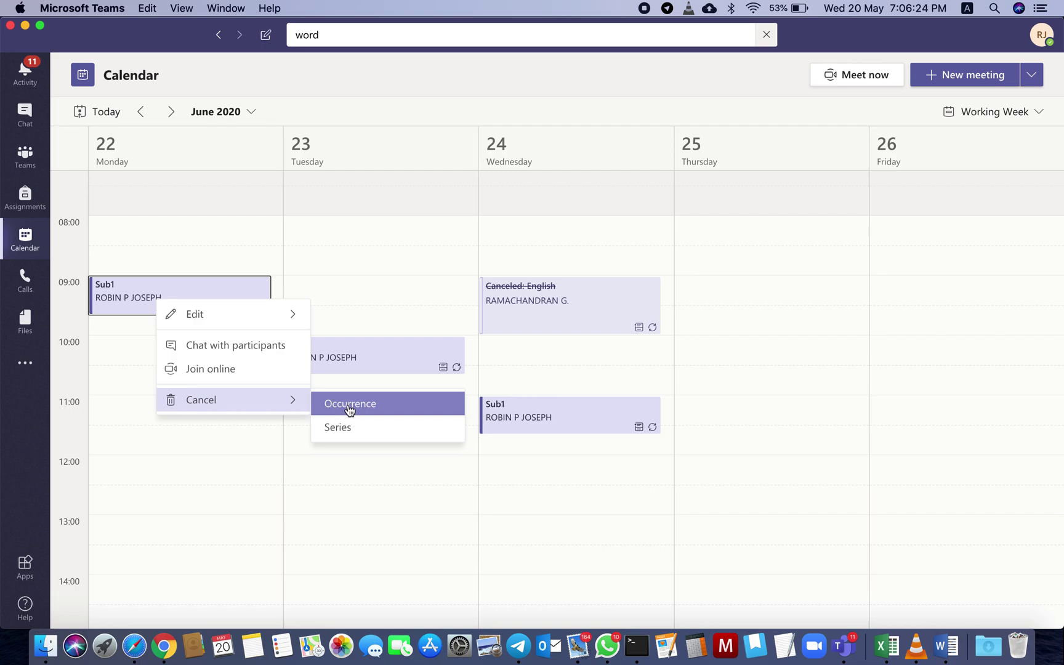
pyautogui.click(333, 437)
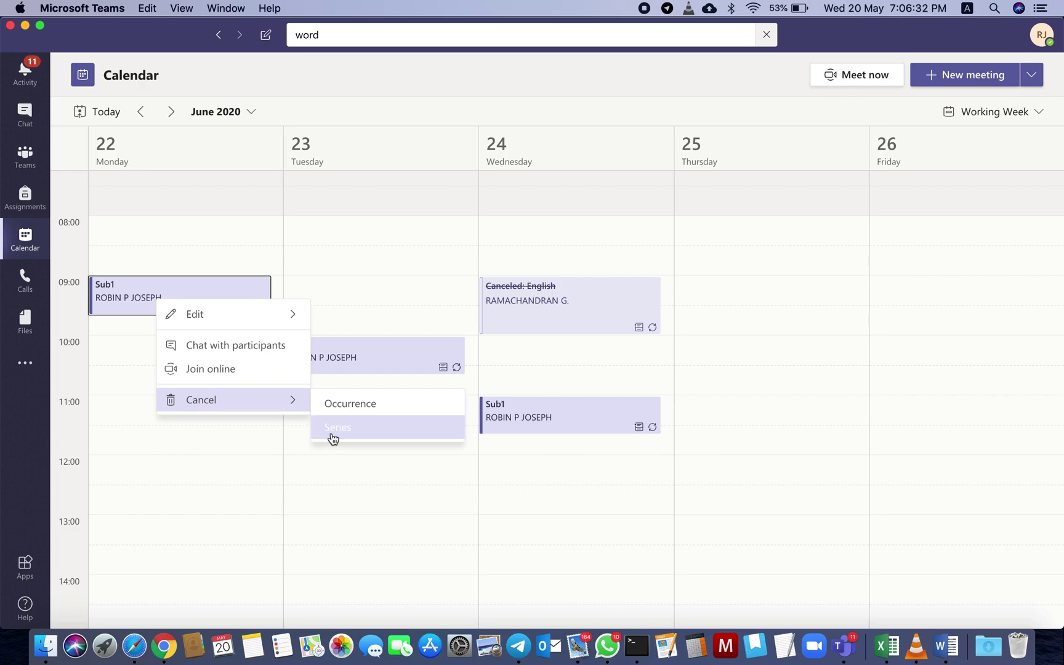
# Step: Cancel the whole series of the Tuesday 10:00 Sub1 meeting
pyautogui.rightClick(356, 368)
pyautogui.moveTo(431, 464)
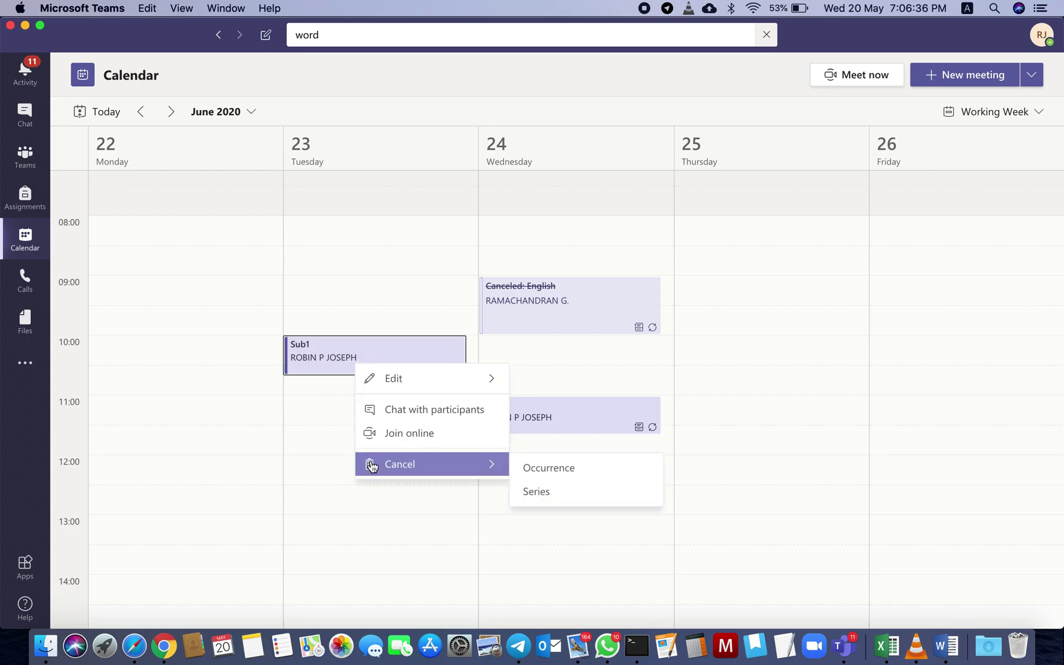
pyautogui.click(535, 492)
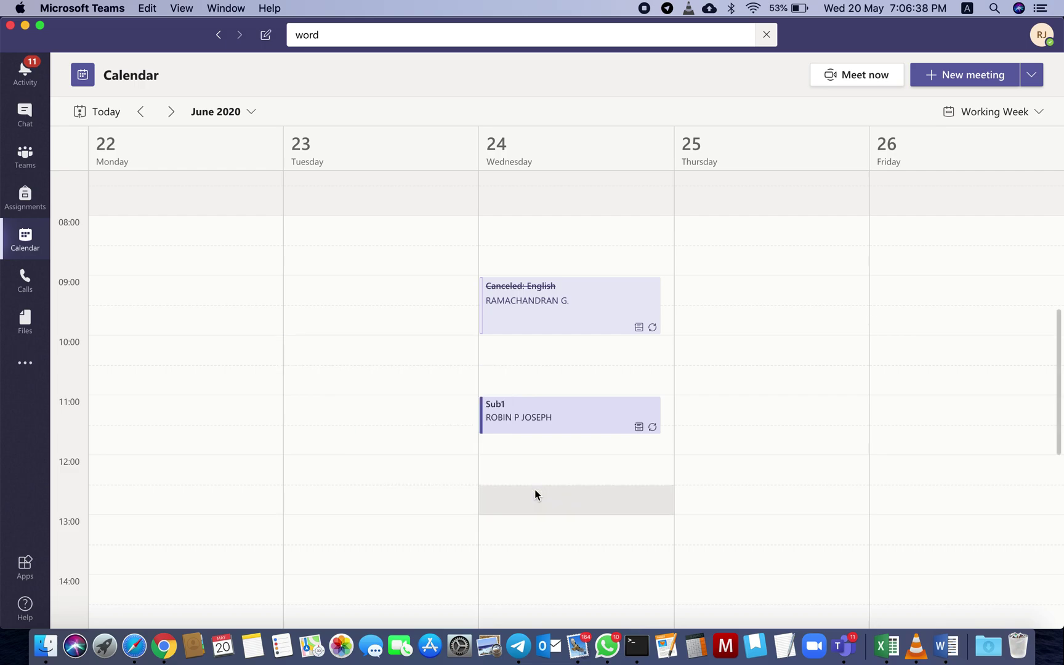
# Step: Cancel the whole series of the Wednesday 11:00 Sub1 meeting
pyautogui.rightClick(536, 421)
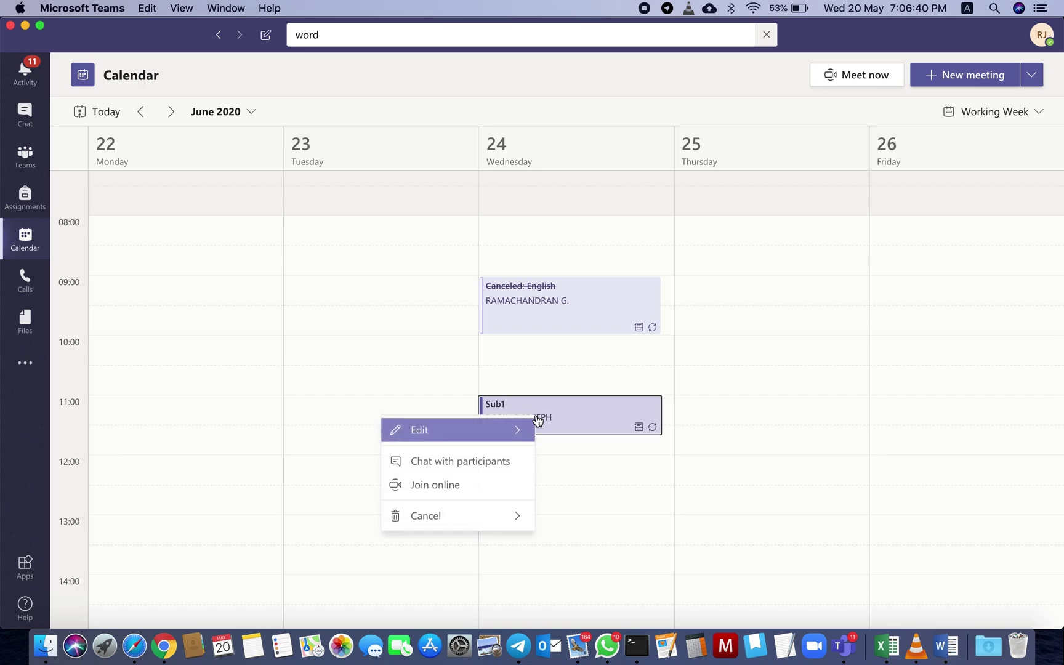
pyautogui.moveTo(472, 531)
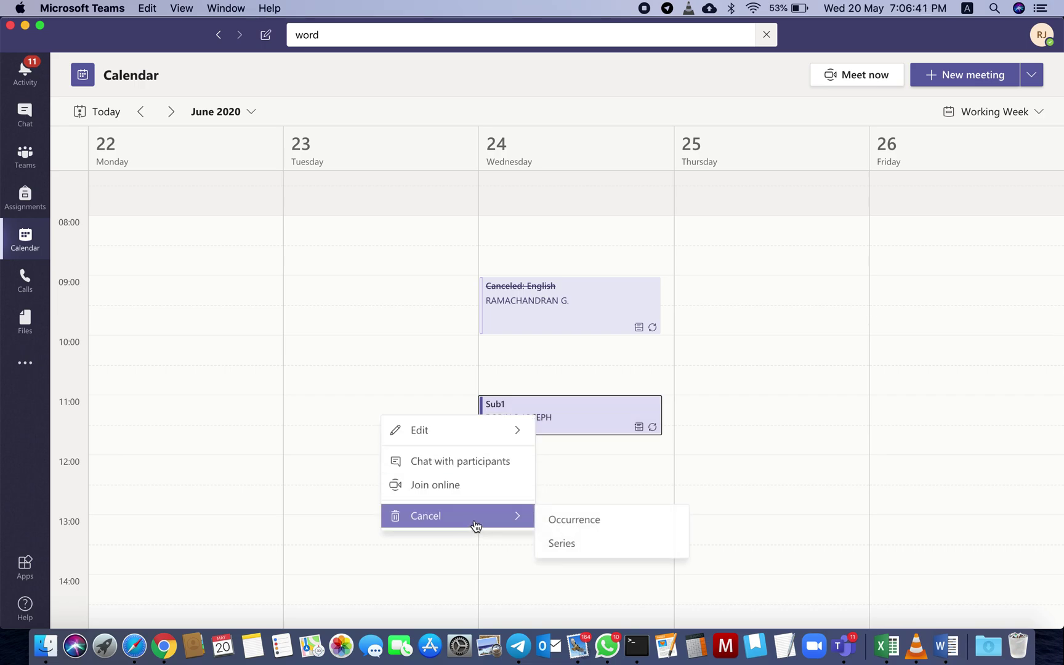
pyautogui.click(570, 546)
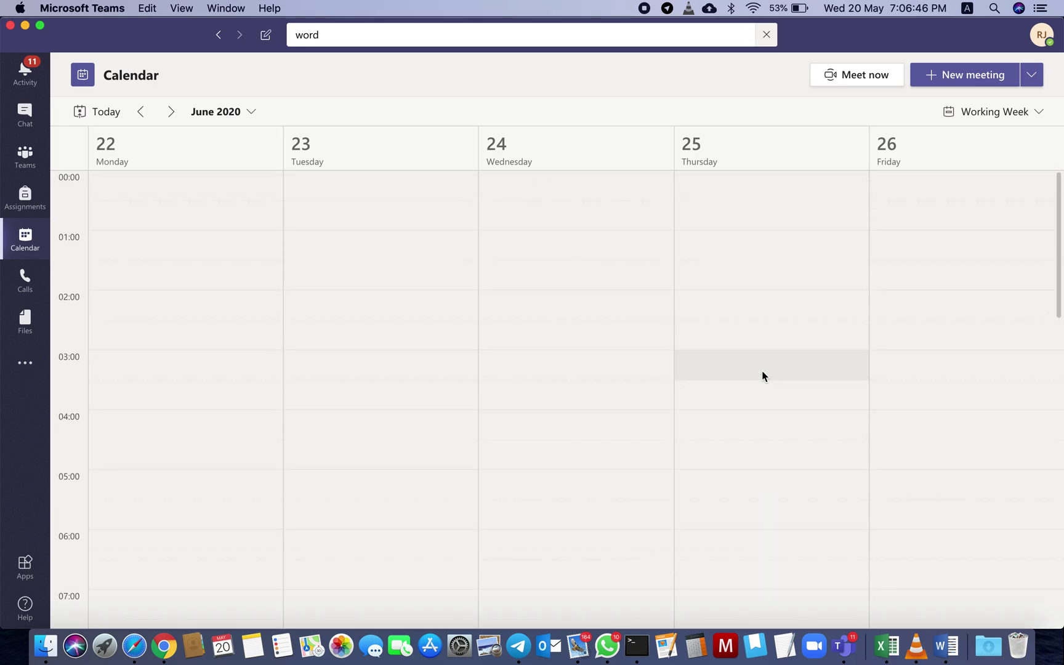
pyautogui.scroll(-10, 761, 371)
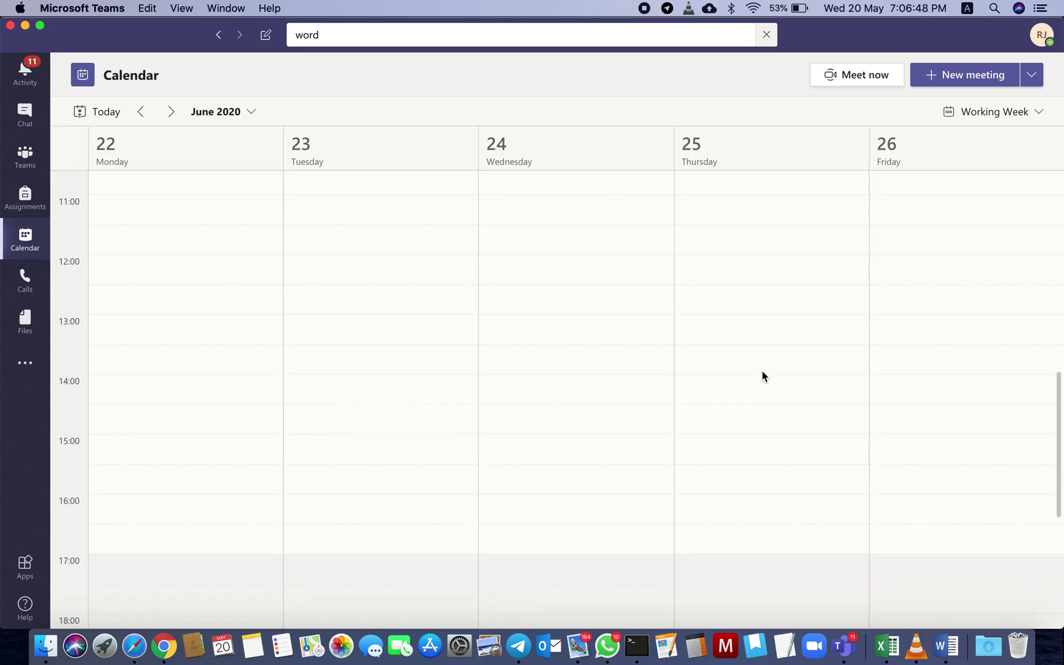